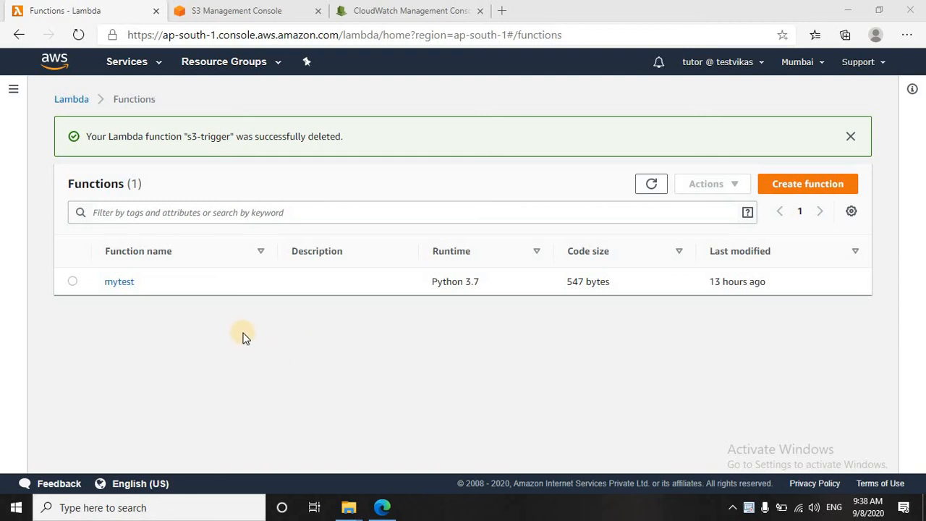
Start creating a new Lambda function and review the creation form
click(802, 190)
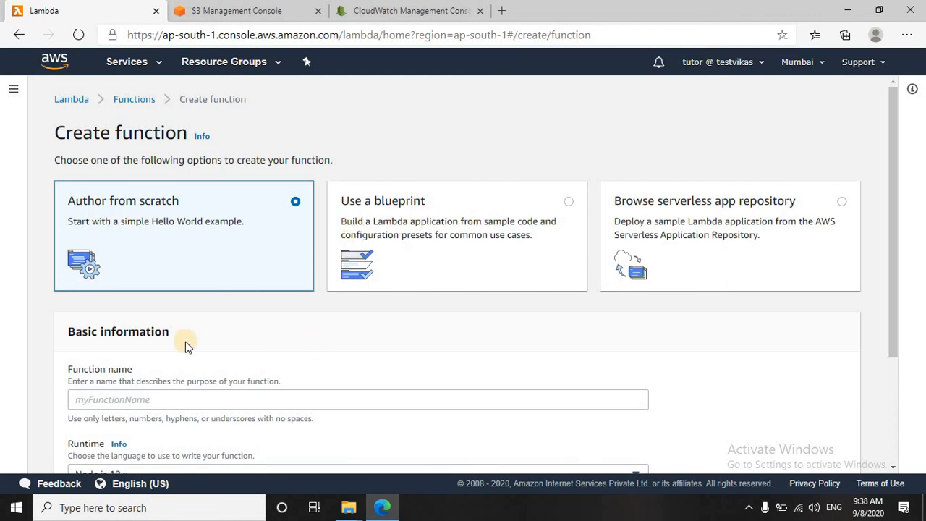
scroll(150, 371, down, 2)
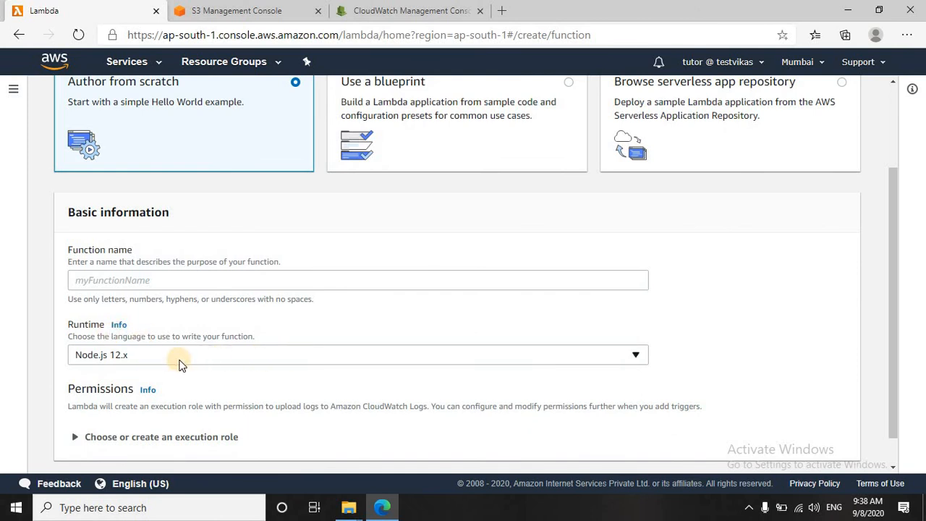
scroll(666, 331, up, 2)
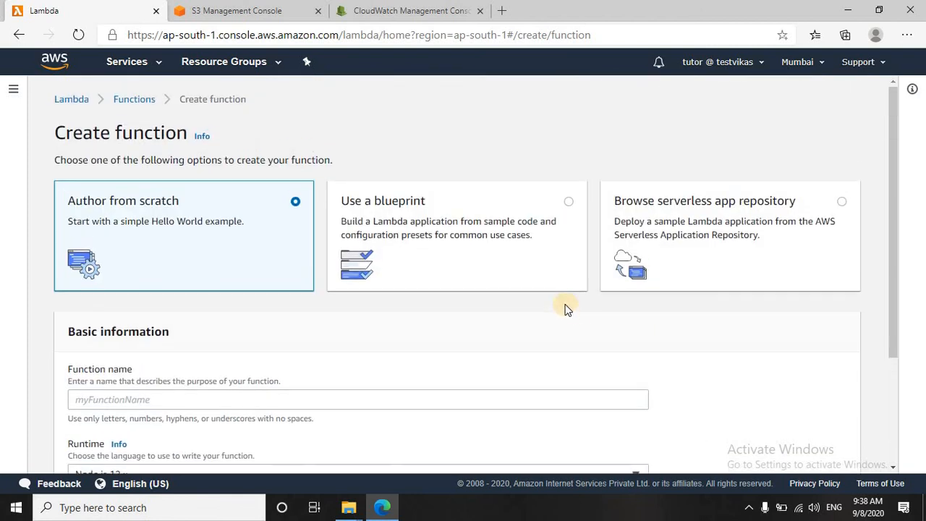
click(494, 243)
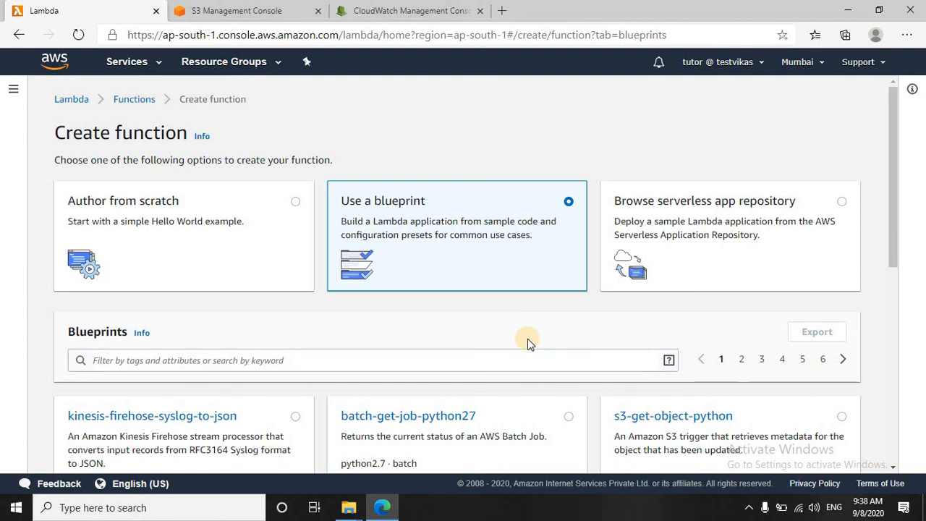
scroll(527, 339, down, 2)
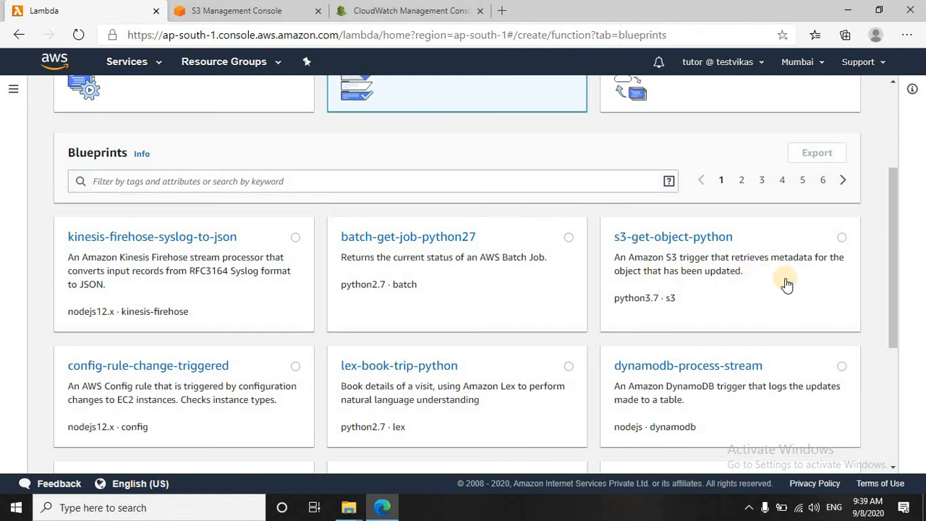
scroll(787, 284, up, 3)
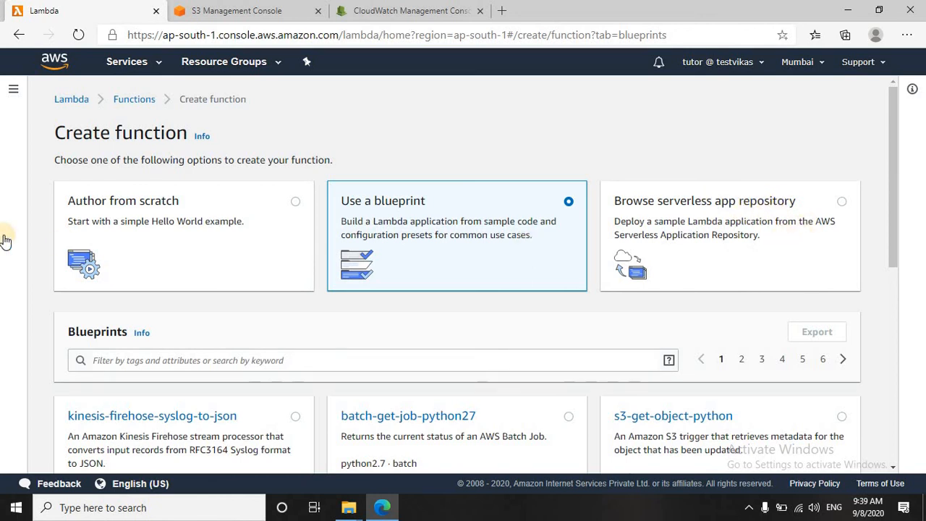
click(310, 227)
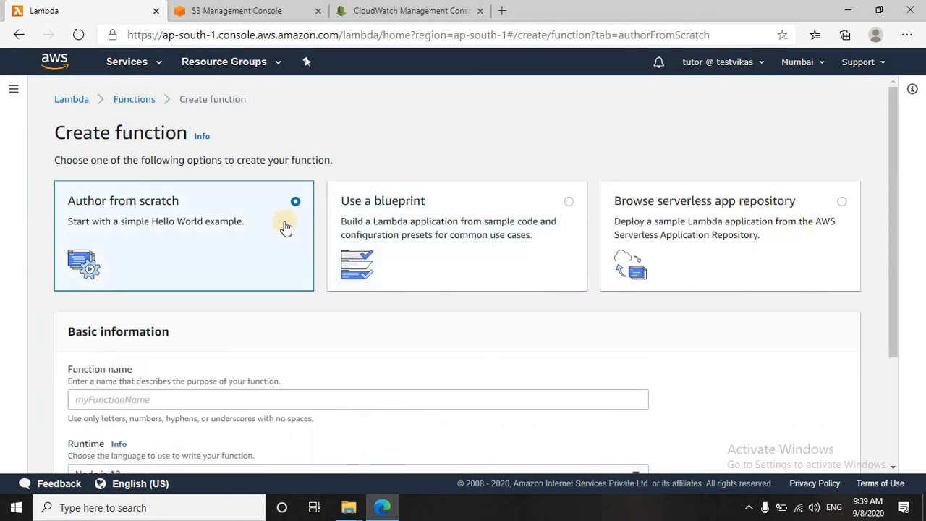
Name the new function s3-trigger and set its runtime to Python 3.8
scroll(180, 289, down, 2)
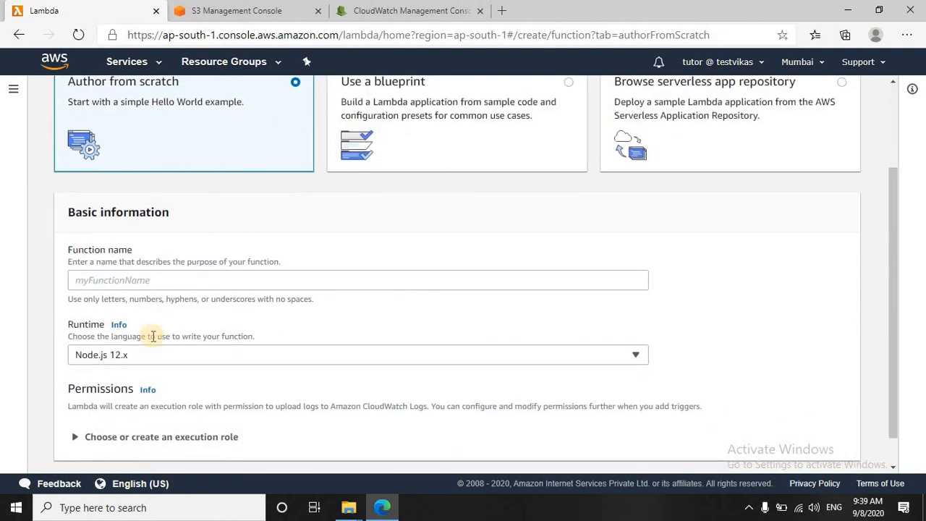
click(155, 280)
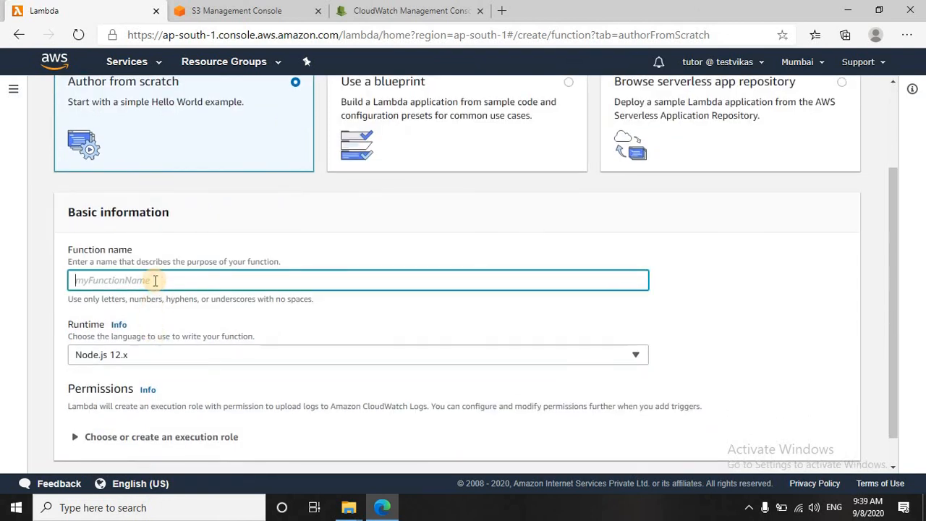
text(s3-tri)
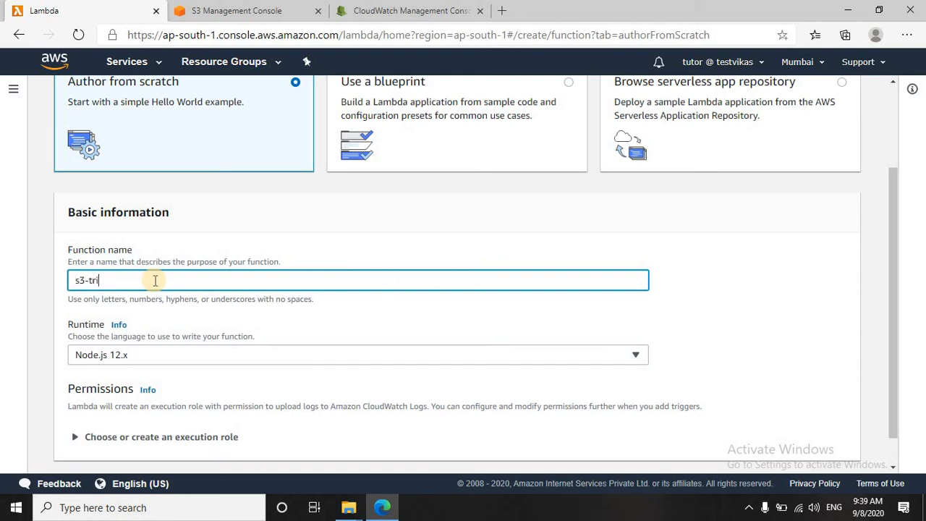
text(gger)
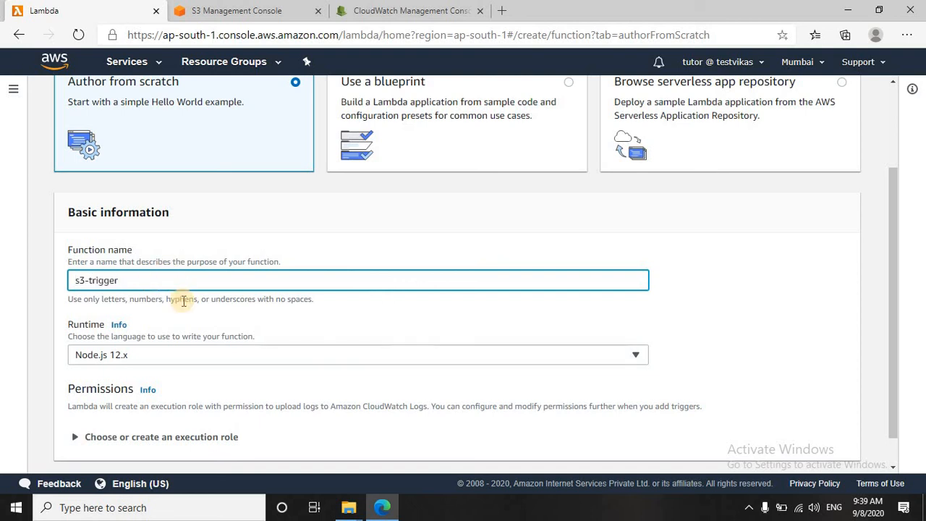
scroll(183, 302, down, 1)
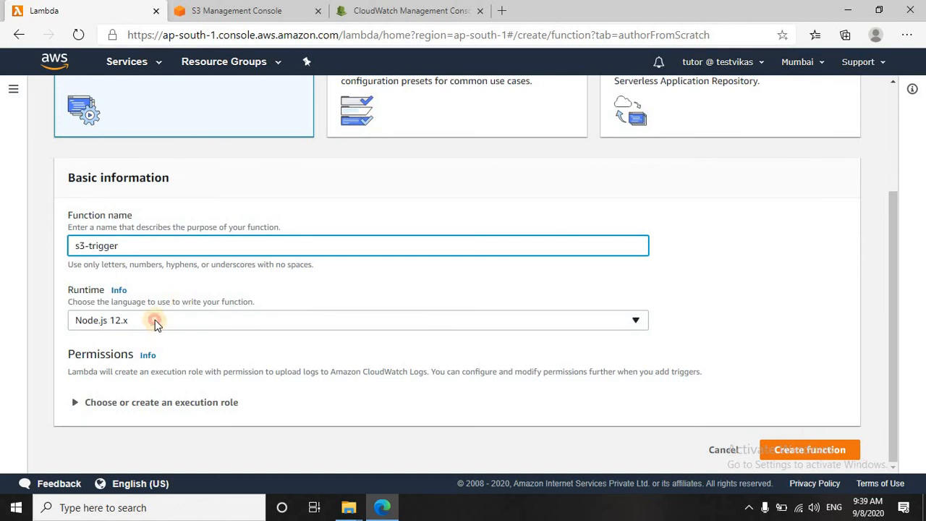
click(154, 323)
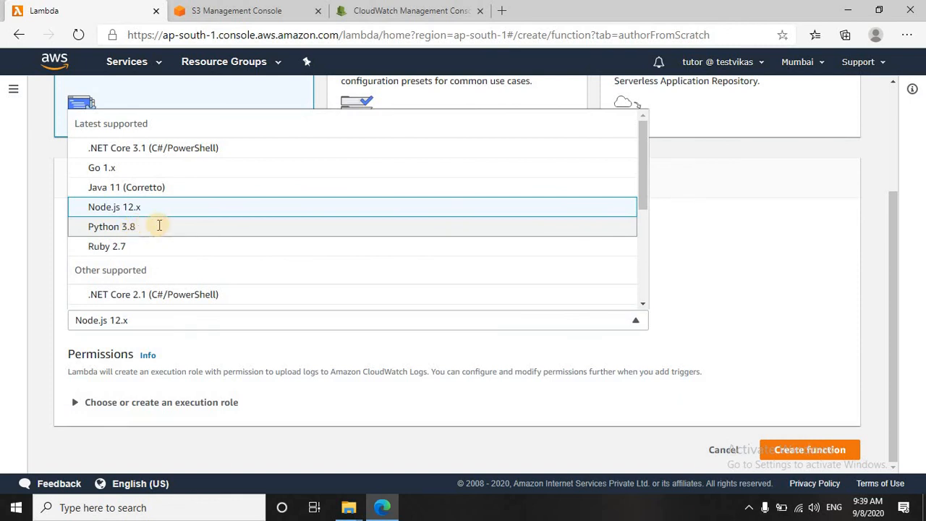
click(138, 230)
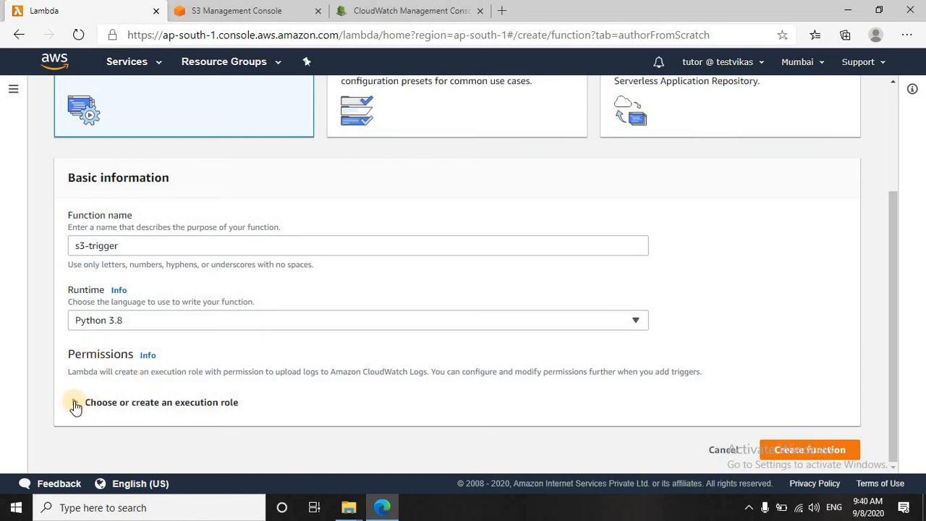
Set the function's execution role to the existing role lambdaaccess
click(109, 403)
scroll(244, 405, down, 2)
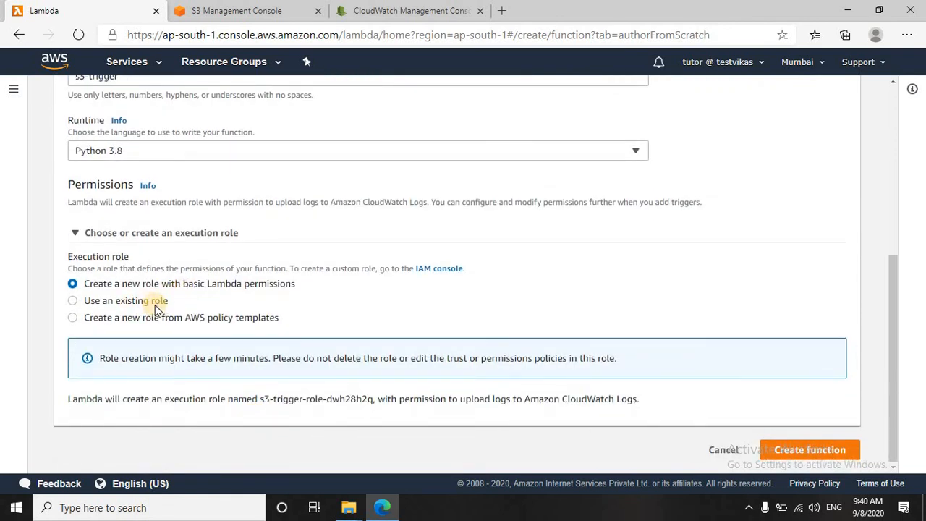
click(72, 300)
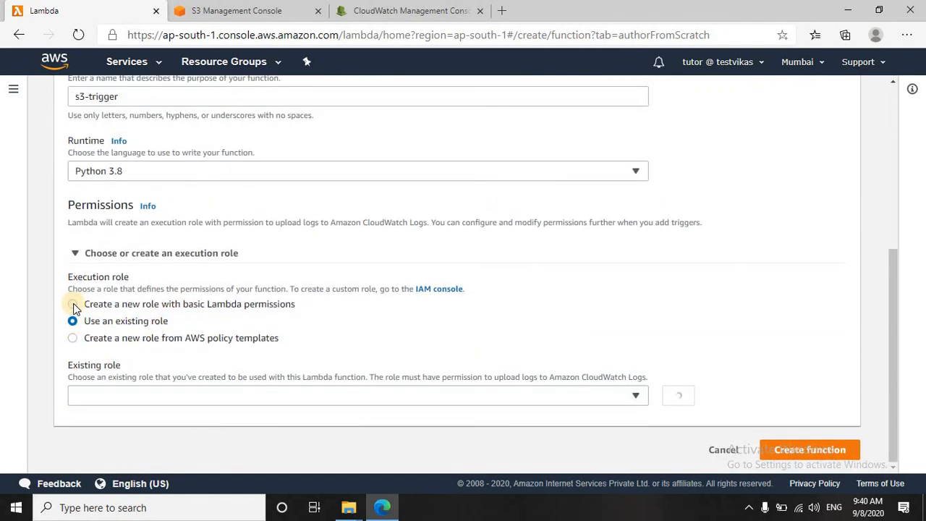
click(138, 396)
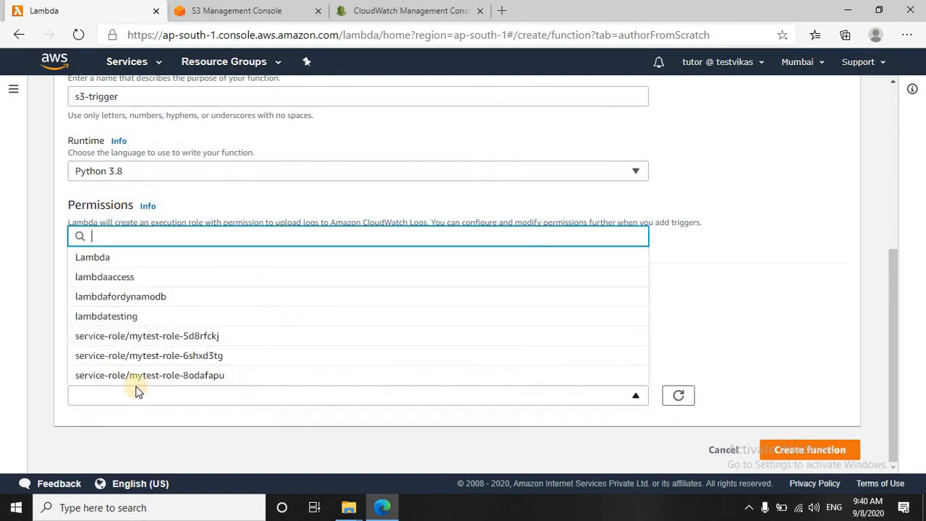
click(107, 280)
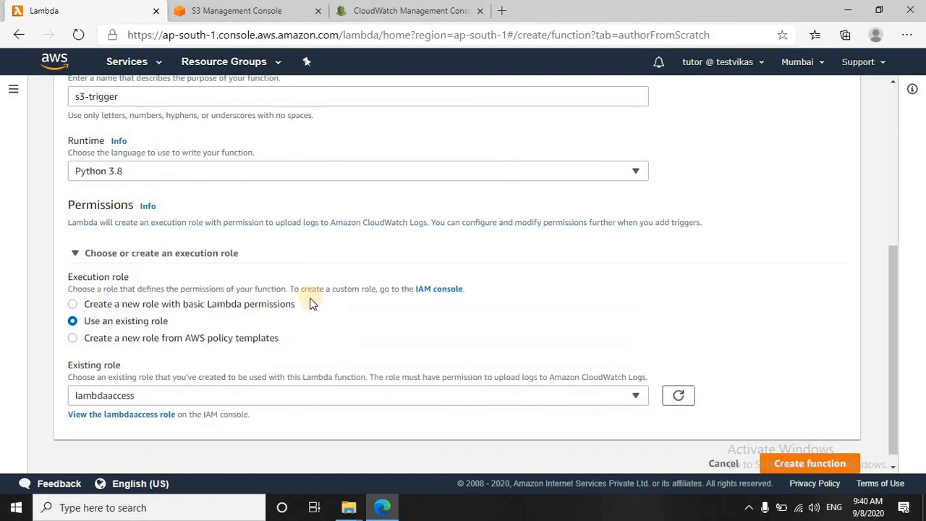
Review the lambdaaccess role's permissions in the IAM console, and create the s3-trigger function
click(126, 414)
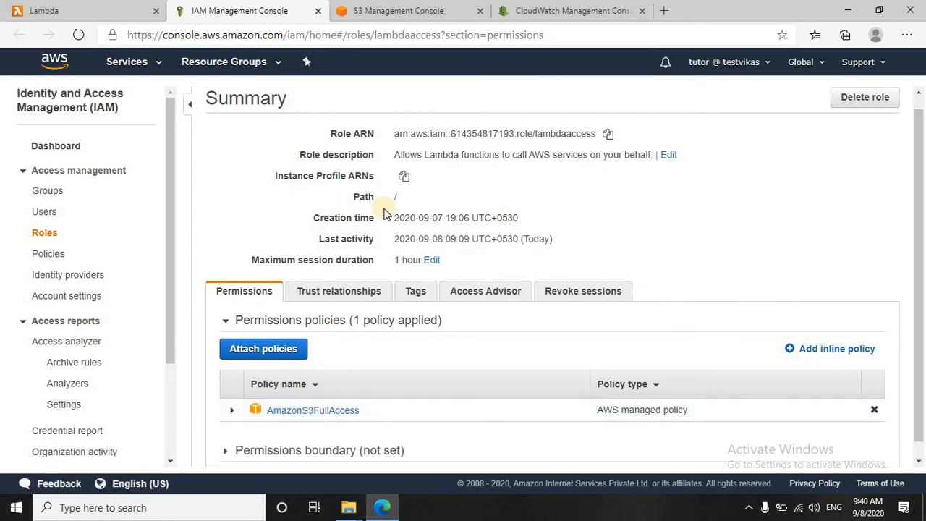
click(72, 10)
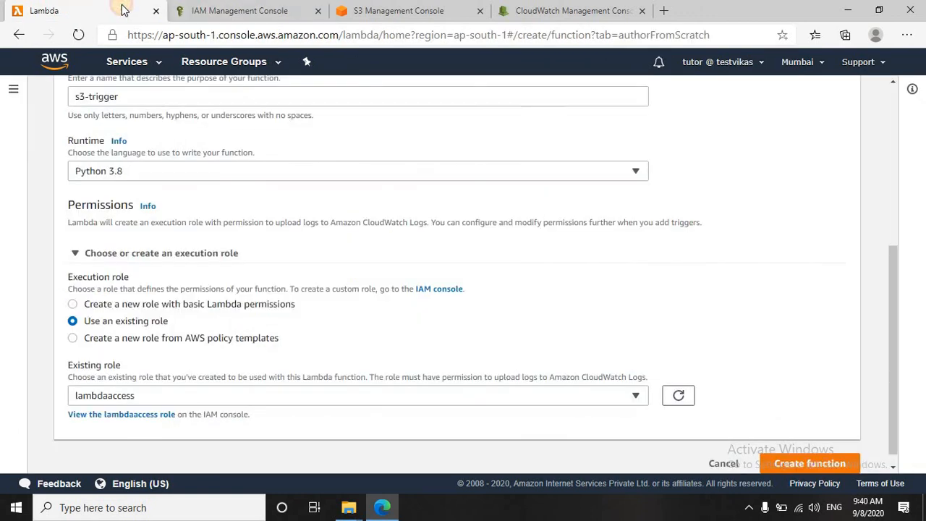
click(678, 383)
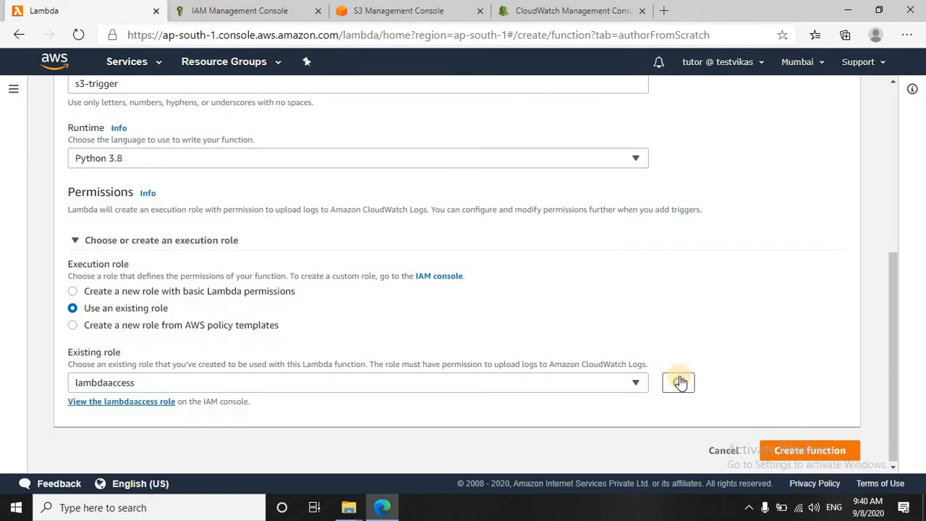
click(811, 449)
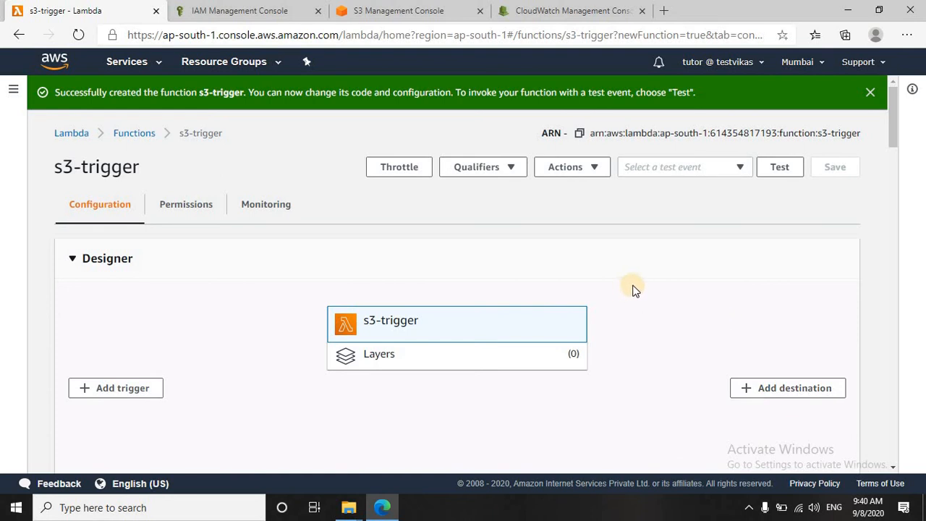
scroll(108, 278, down, 2)
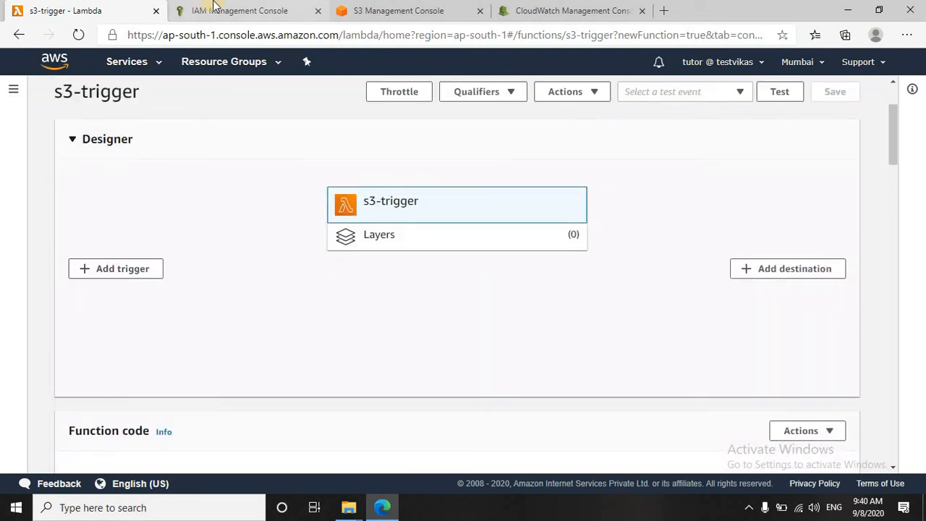
Attach the CloudWatchFullAccess policy to the lambdaaccess role in the IAM console
click(200, 9)
scroll(473, 272, down, 1)
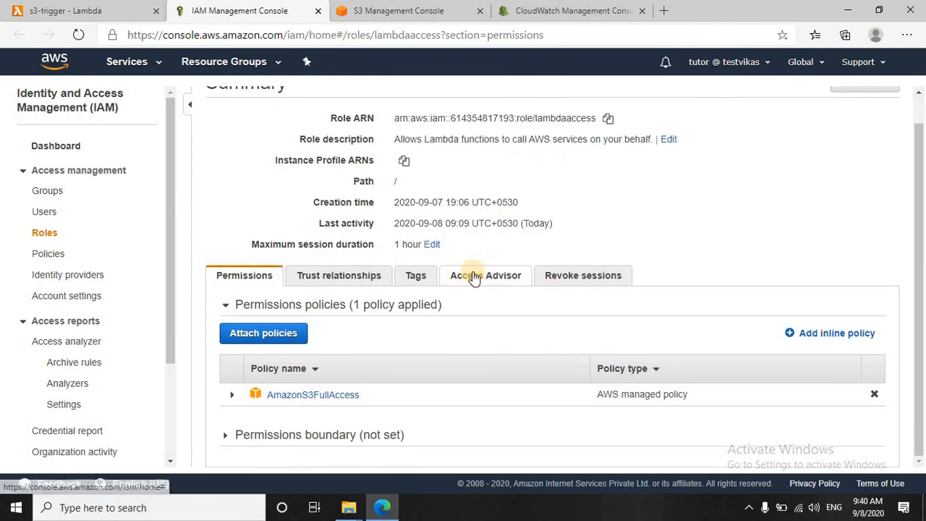
click(99, 9)
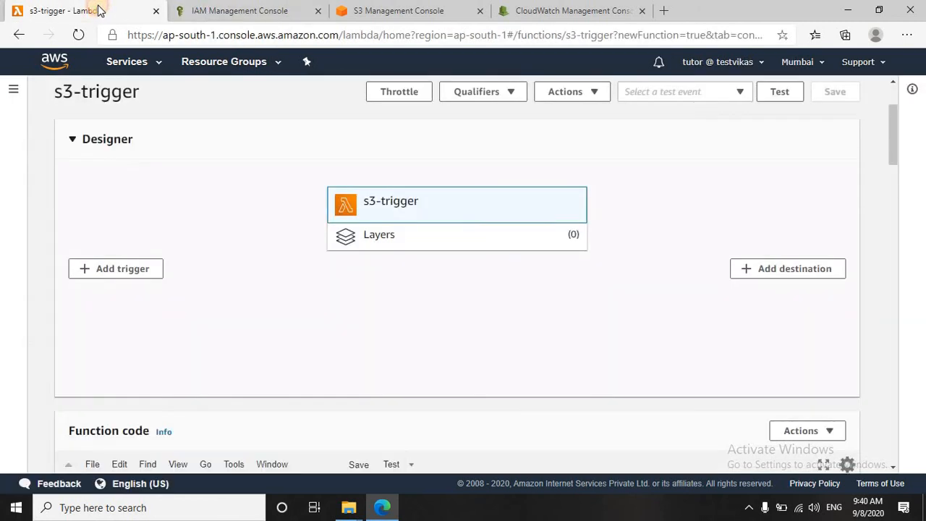
click(267, 6)
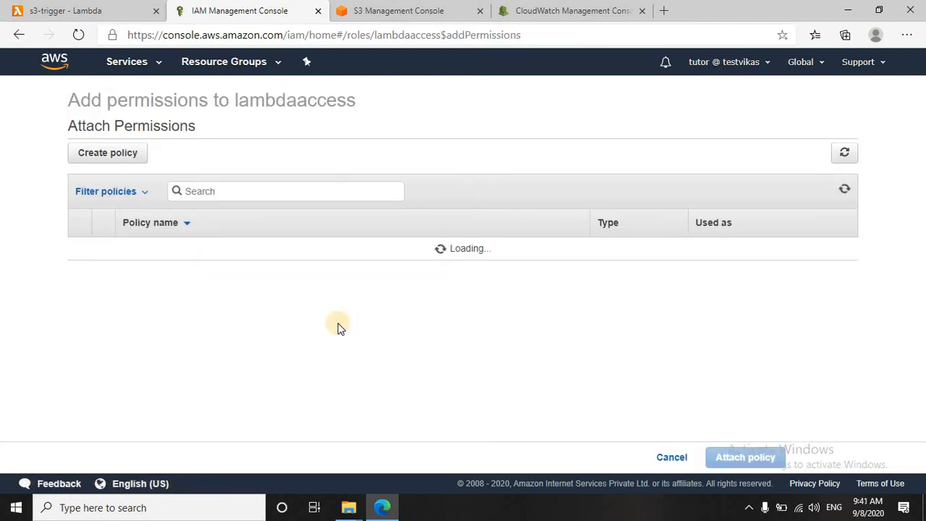
click(221, 192)
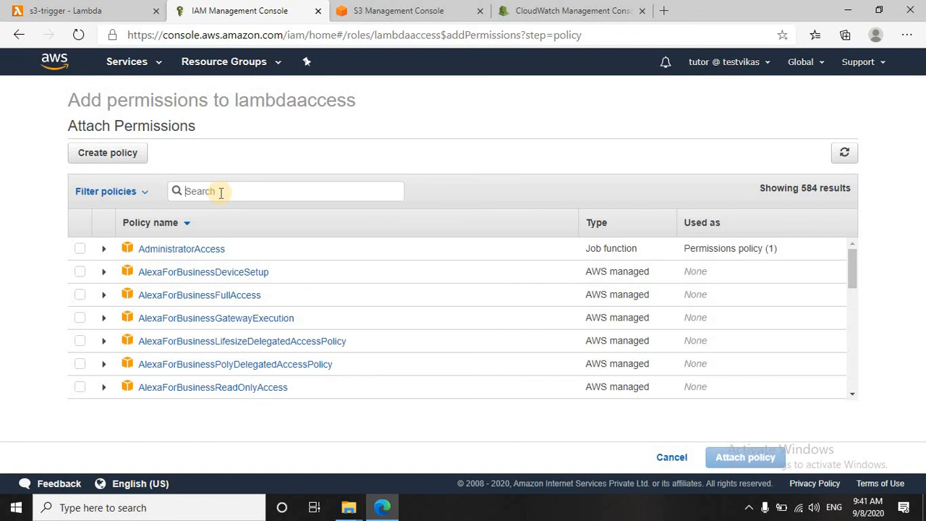
text(cloudwatch)
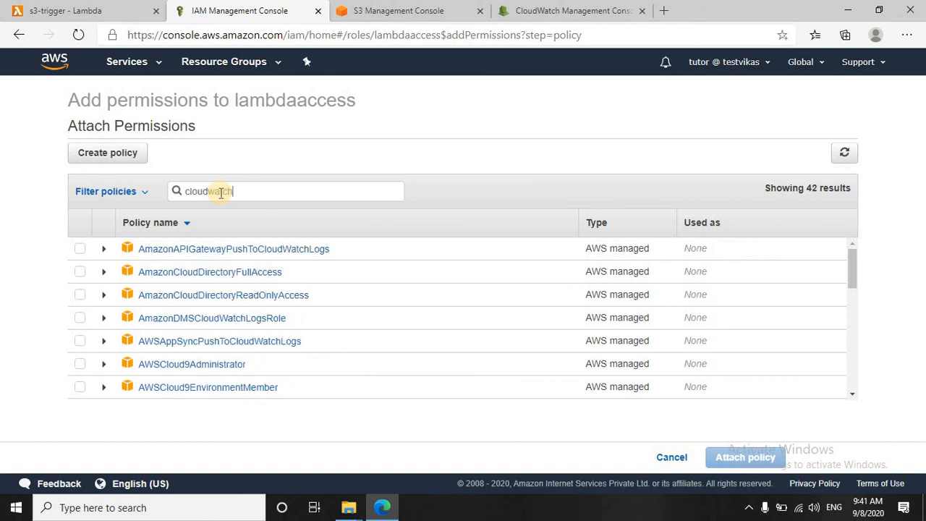
scroll(265, 317, down, 1)
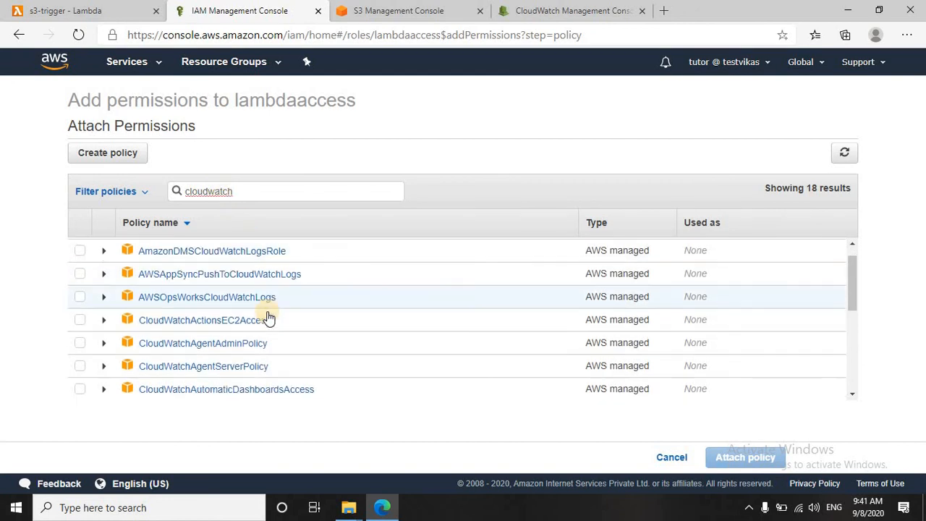
scroll(267, 320, down, 3)
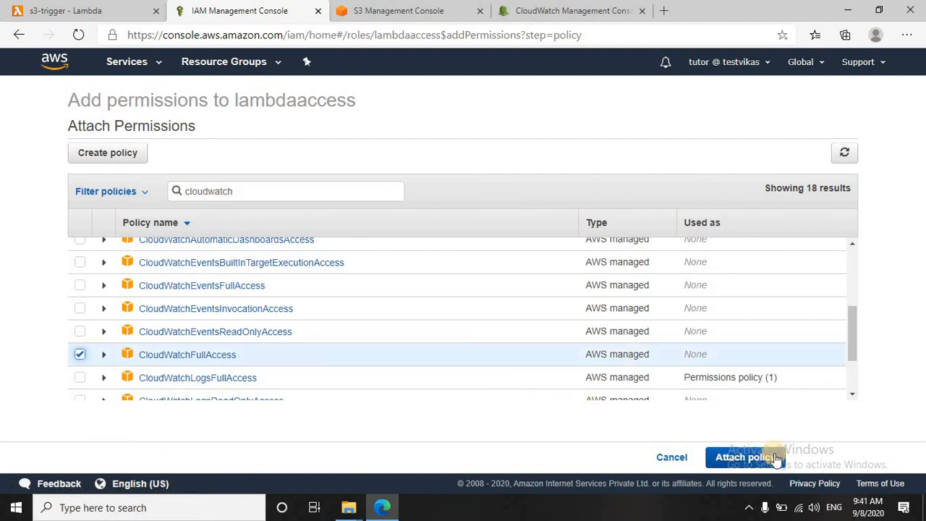
click(753, 461)
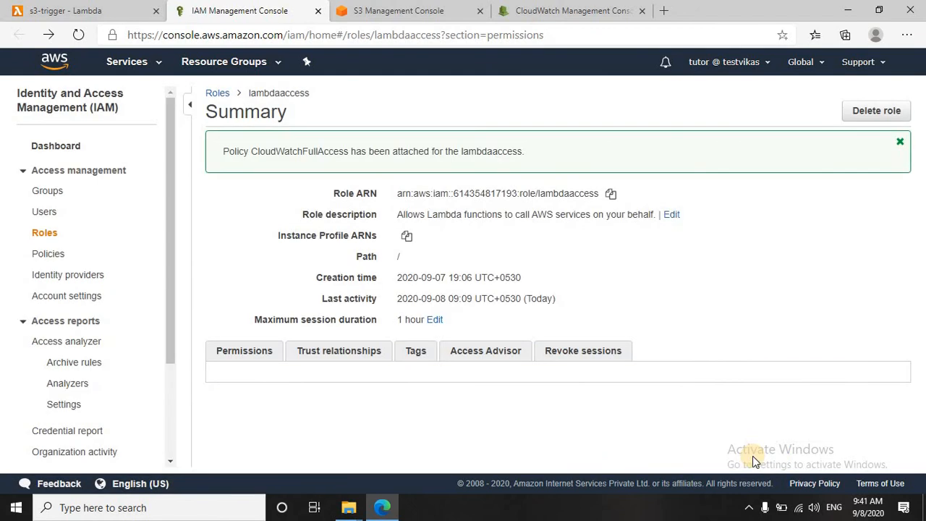
scroll(762, 457, down, 1)
scroll(762, 457, down, 1)
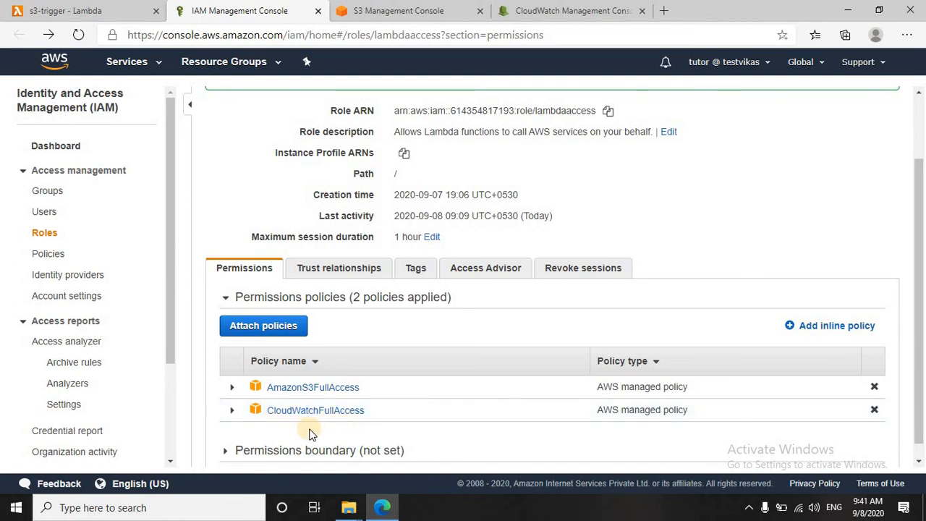
Return to the s3-trigger function in the Lambda console and examine its function code
click(57, 10)
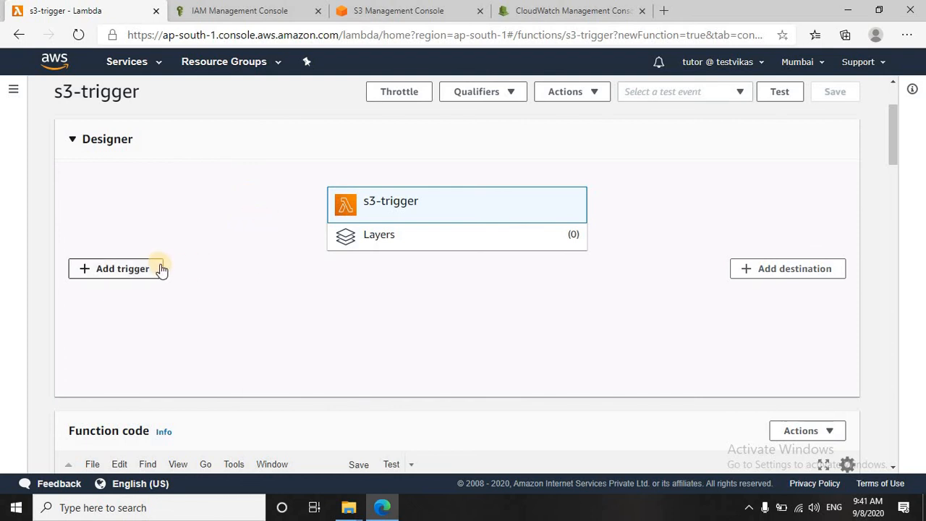
scroll(214, 268, down, 2)
scroll(215, 266, down, 2)
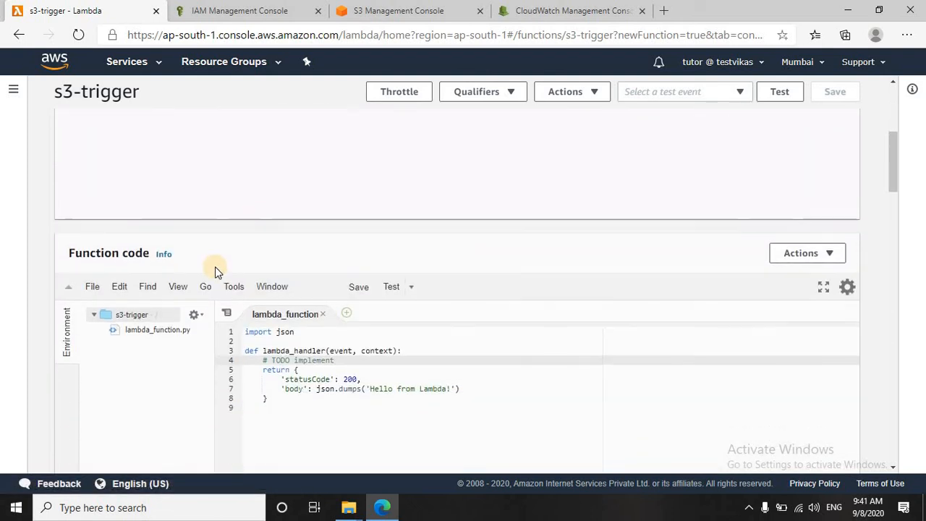
scroll(359, 274, down, 1)
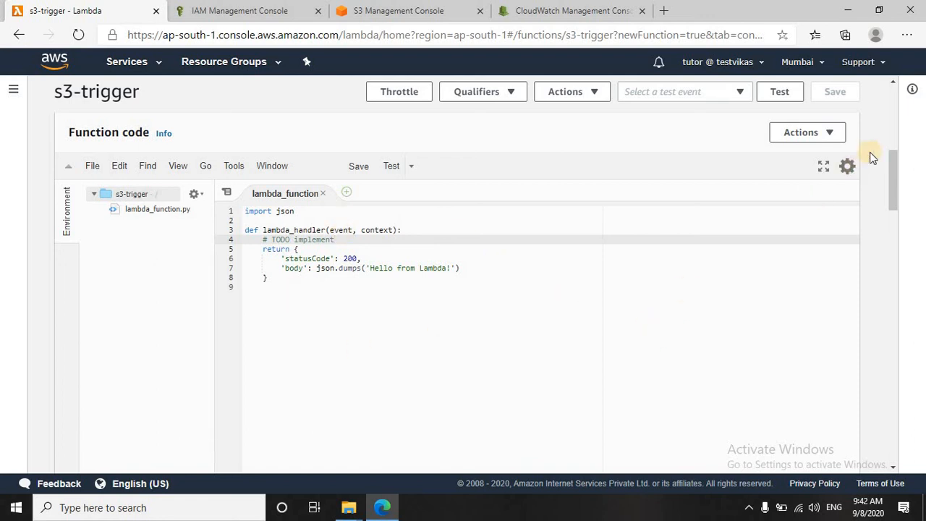
Examine the upload options for function code, the designer, and the default handler code of the s3-trigger function
click(830, 134)
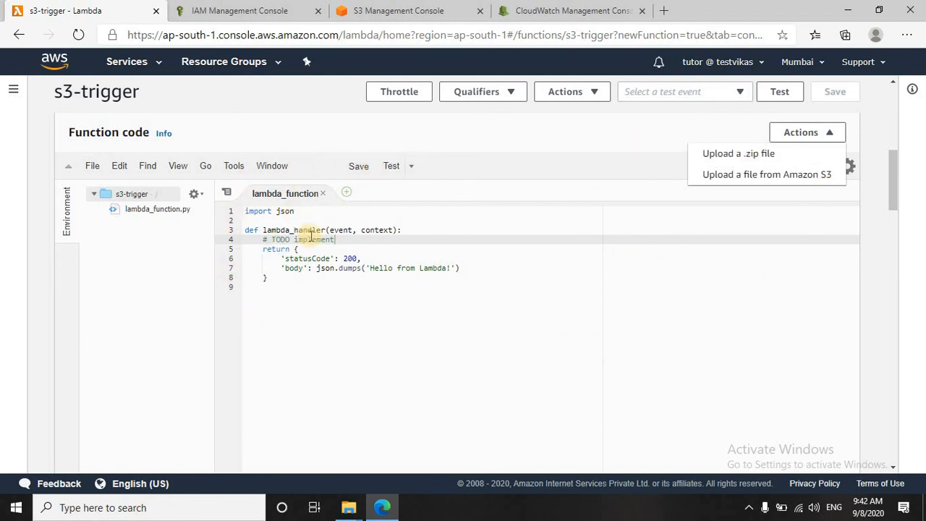
click(506, 277)
scroll(414, 204, up, 2)
scroll(414, 203, up, 3)
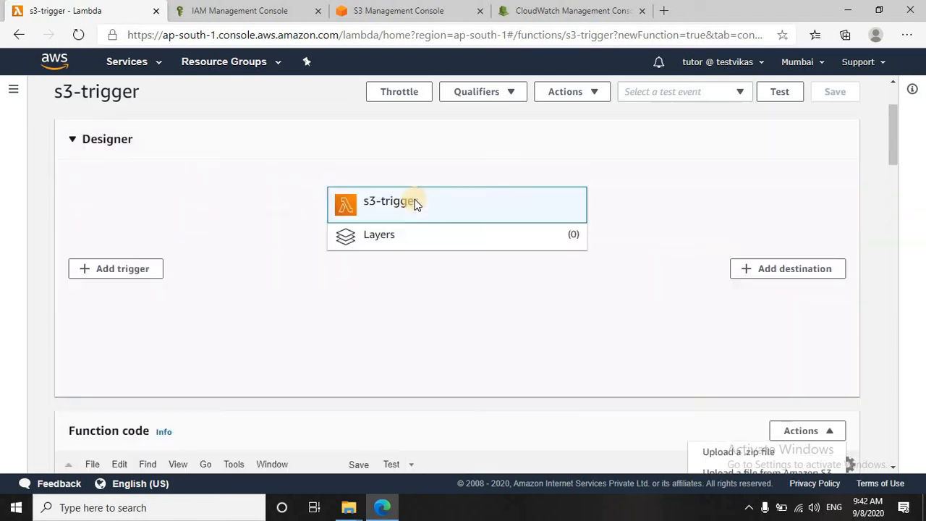
scroll(423, 198, down, 3)
scroll(423, 197, down, 2)
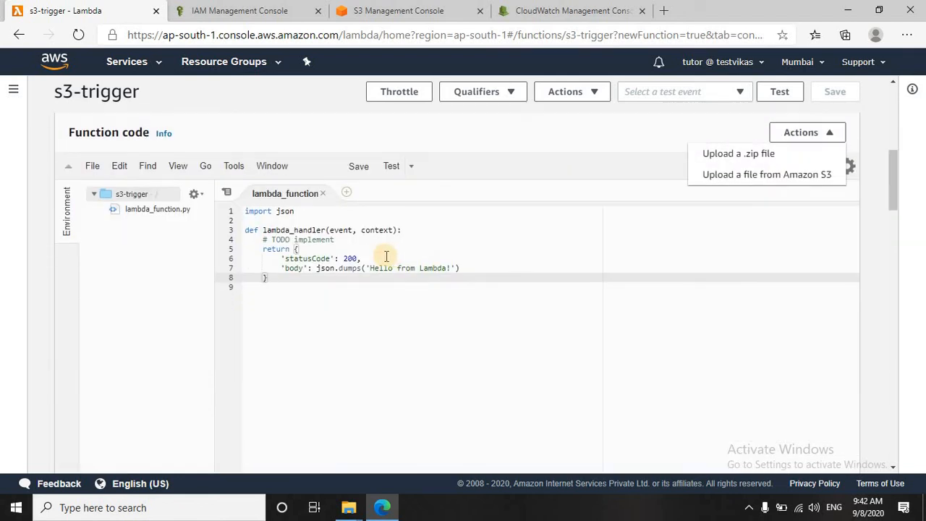
drag(307, 301, 234, 210)
Add the line print('Lambda is running now') as the first statement of lambda_handler and save lambda_function.py
click(495, 232)
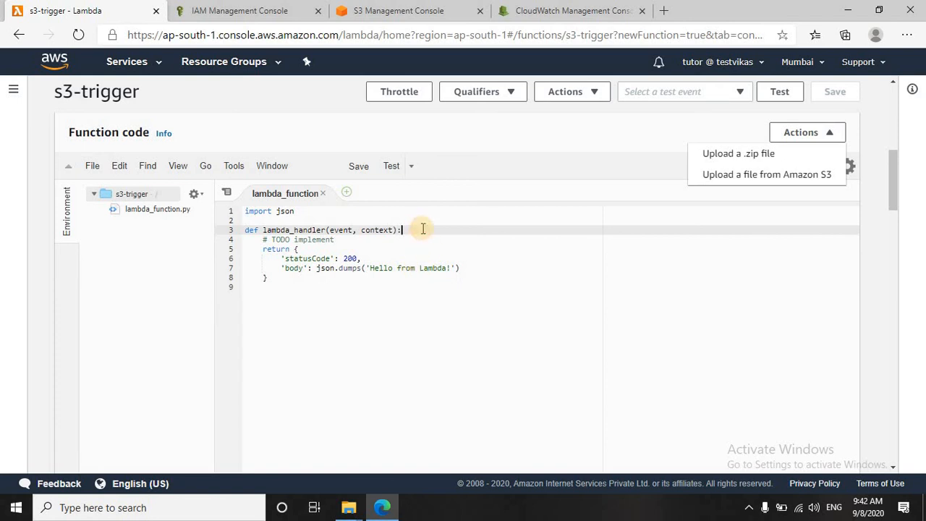
key(Return)
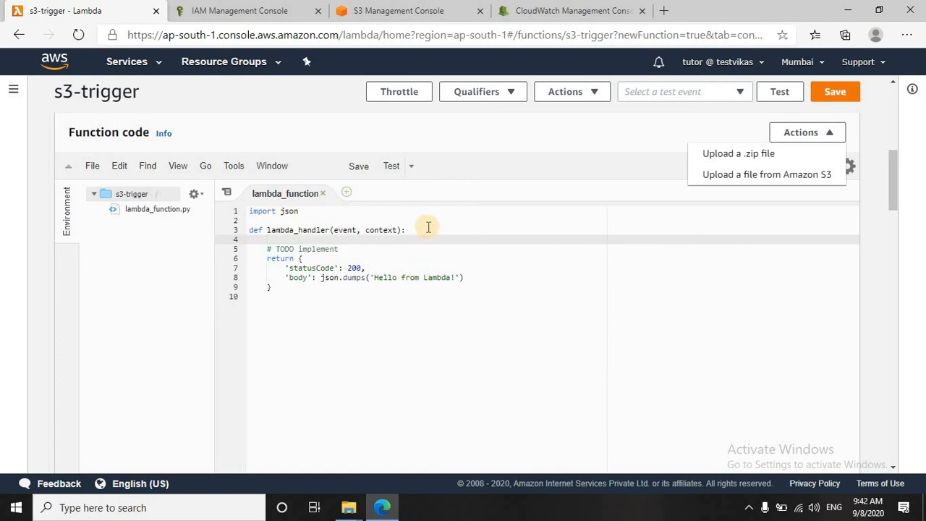
text(print())
key(Left)
text(')
text(Lambda i)
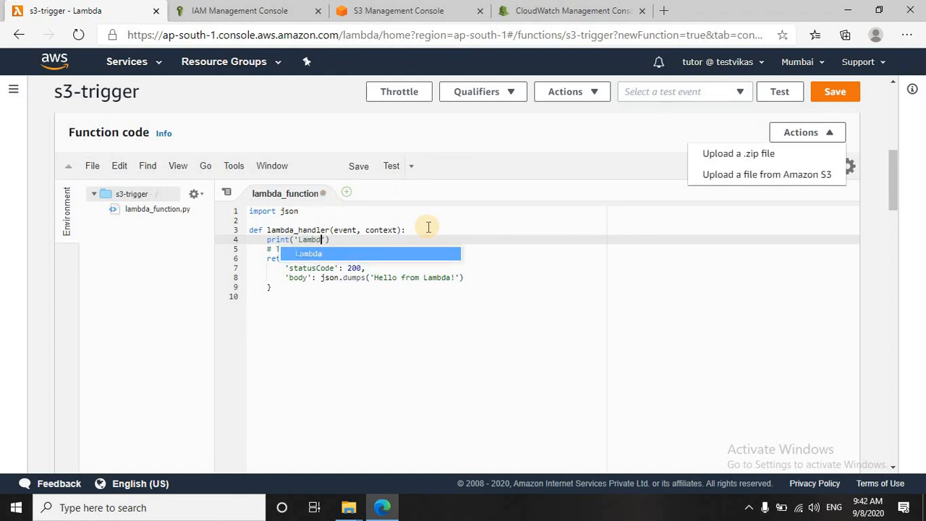
text(s running n)
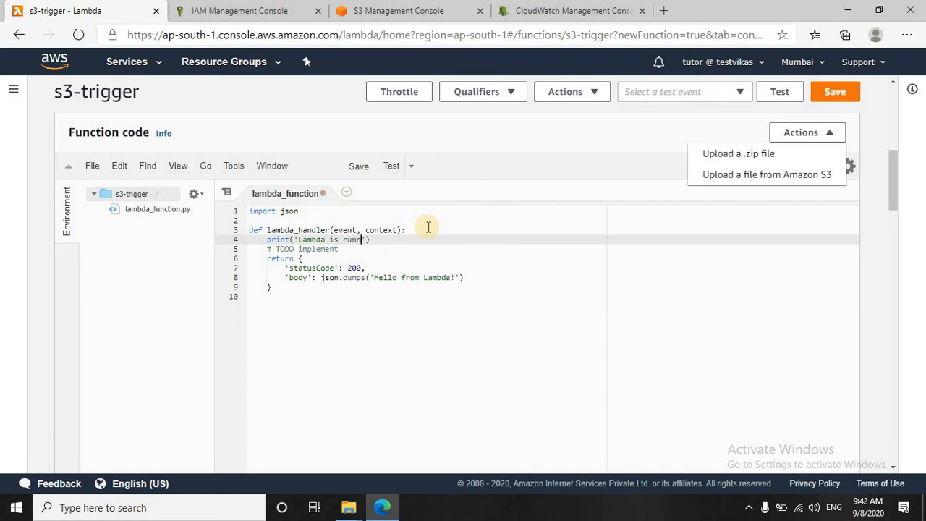
text(ow)
key(ctrl+s)
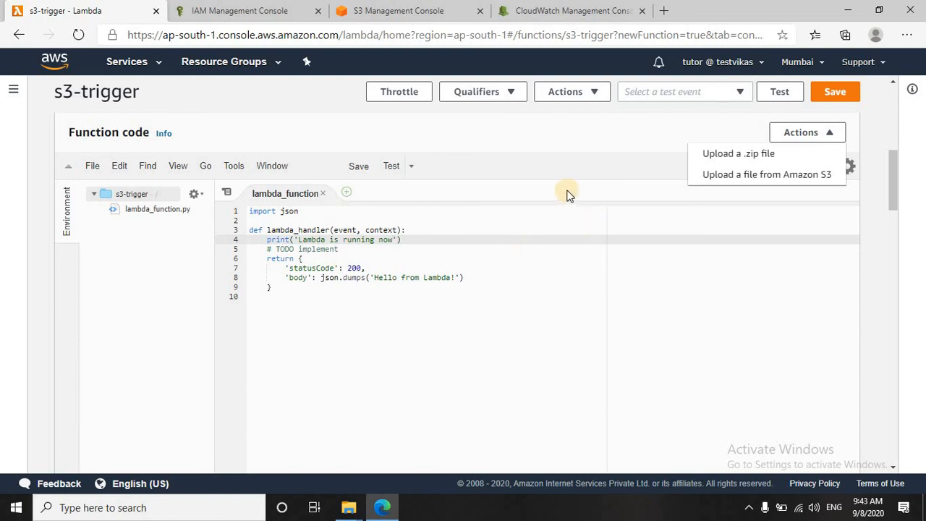
click(587, 277)
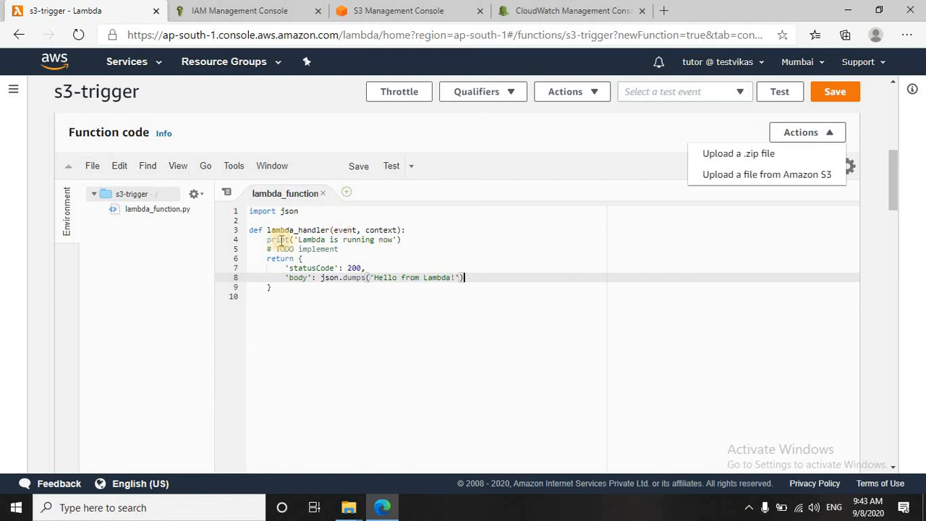
click(263, 239)
drag(290, 240, 412, 240)
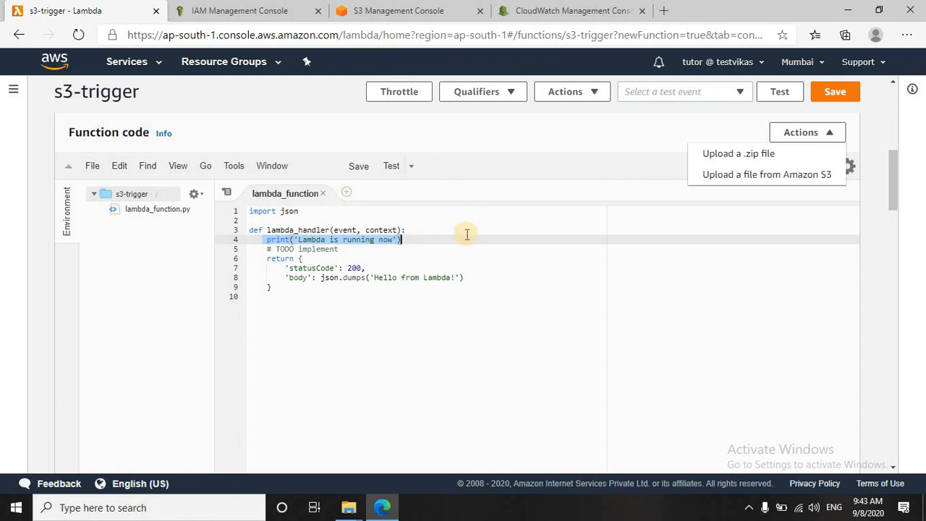
click(413, 240)
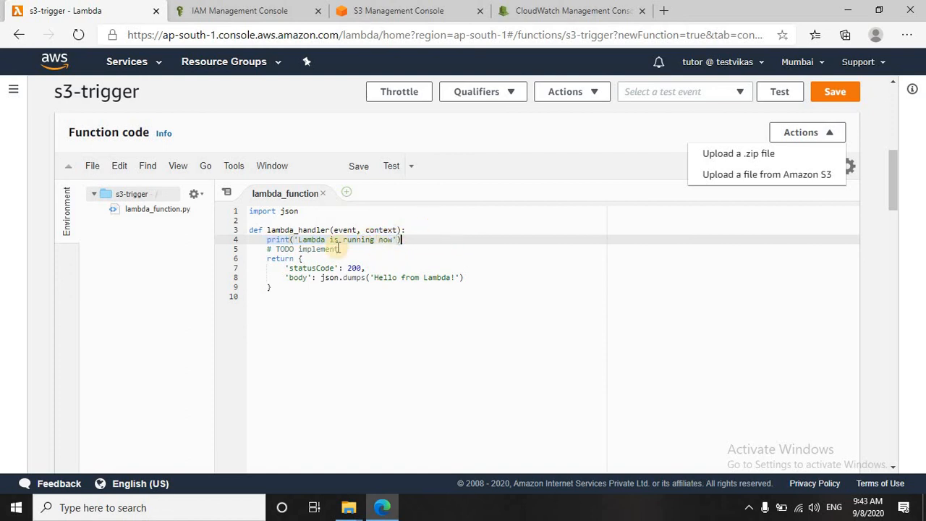
Start a new trigger for the function with S3 as the source and mytest1121 as the bucket
scroll(581, 244, up, 7)
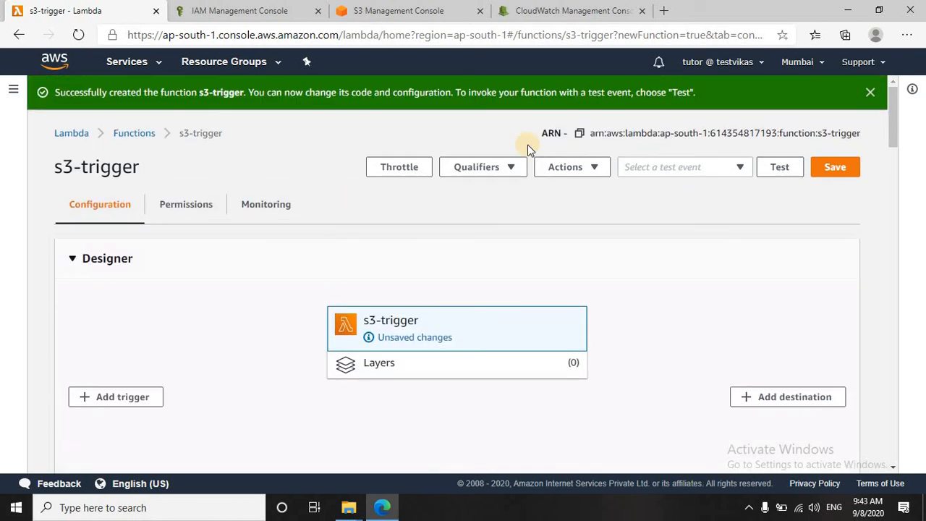
click(110, 402)
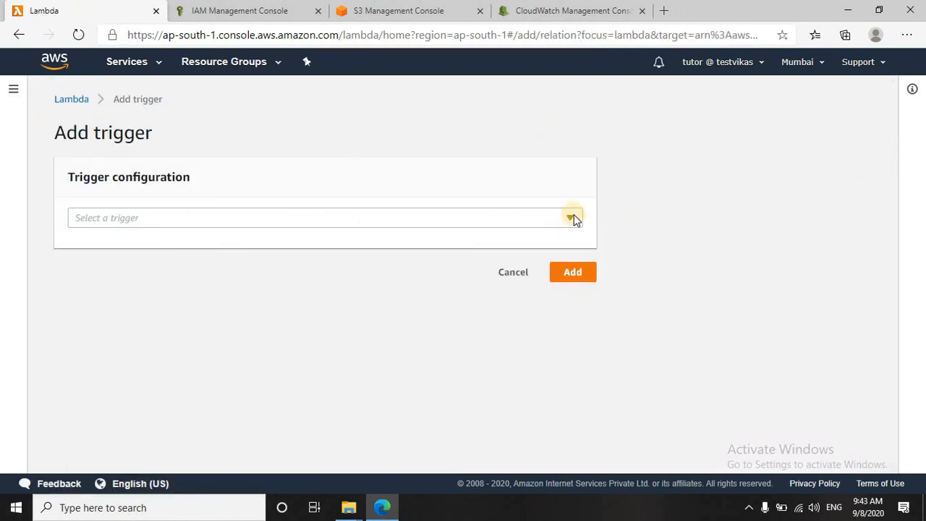
click(573, 218)
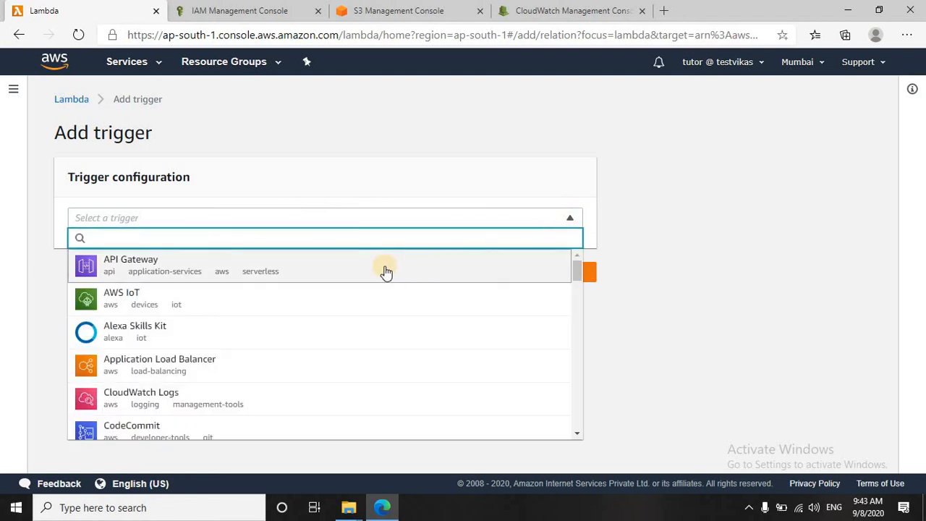
text(s3)
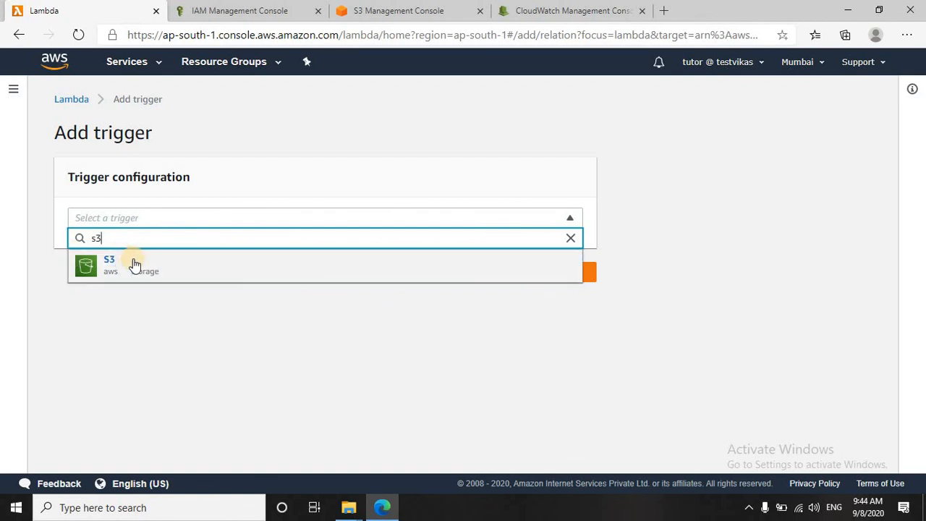
click(276, 266)
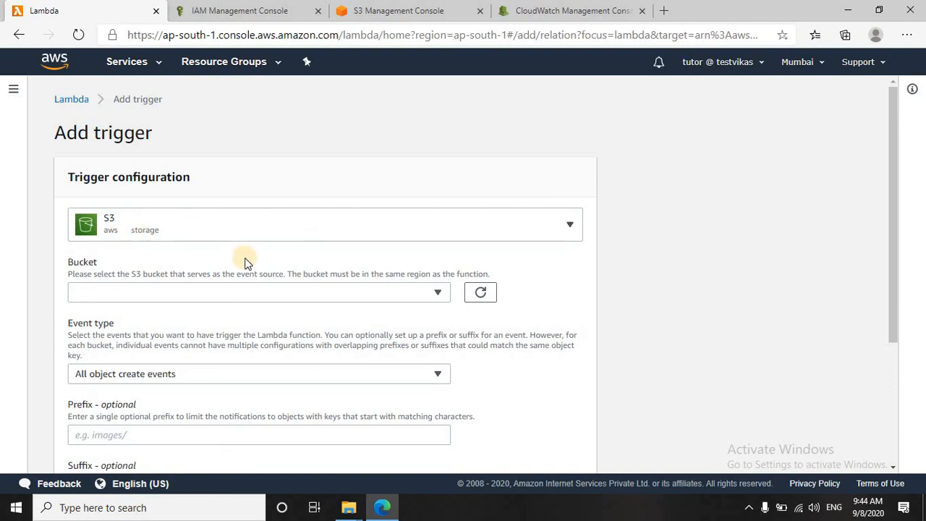
click(434, 293)
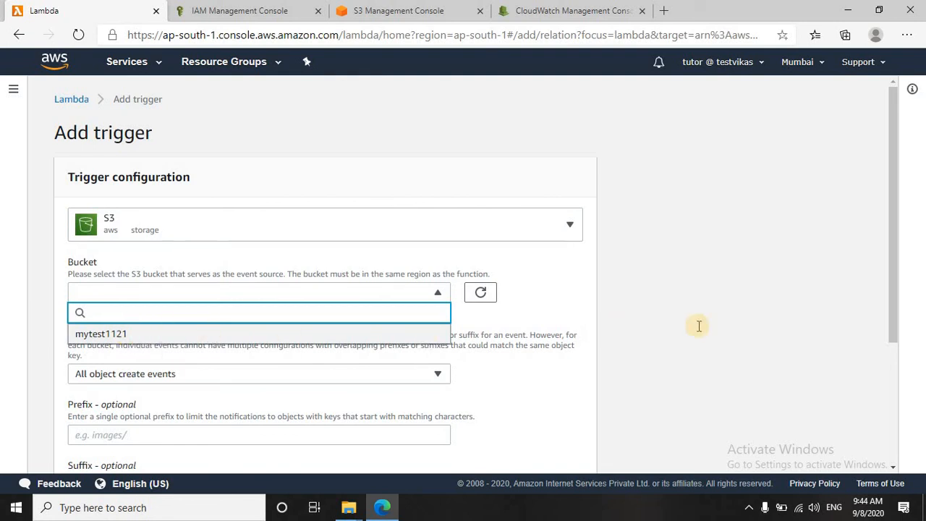
key(Return)
scroll(548, 341, down, 1)
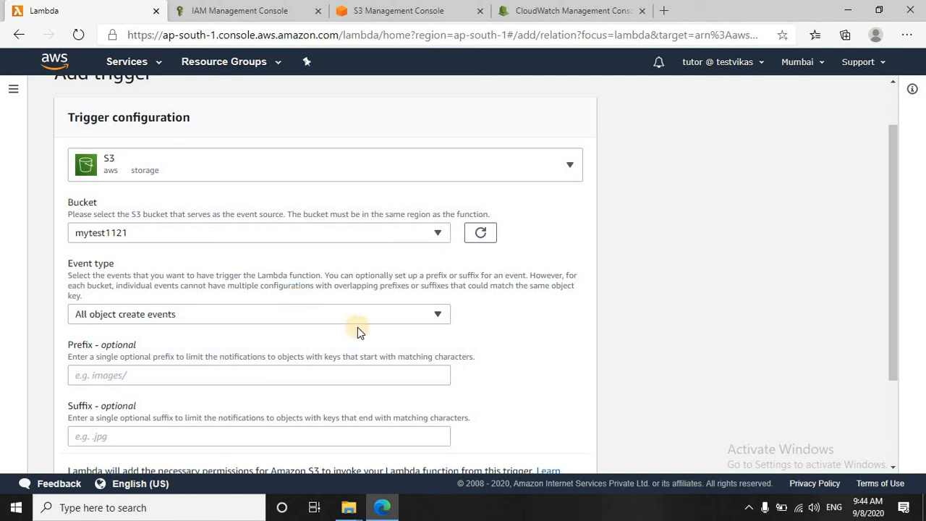
Examine the event types available for the S3 trigger, keeping All object create events selected
click(438, 316)
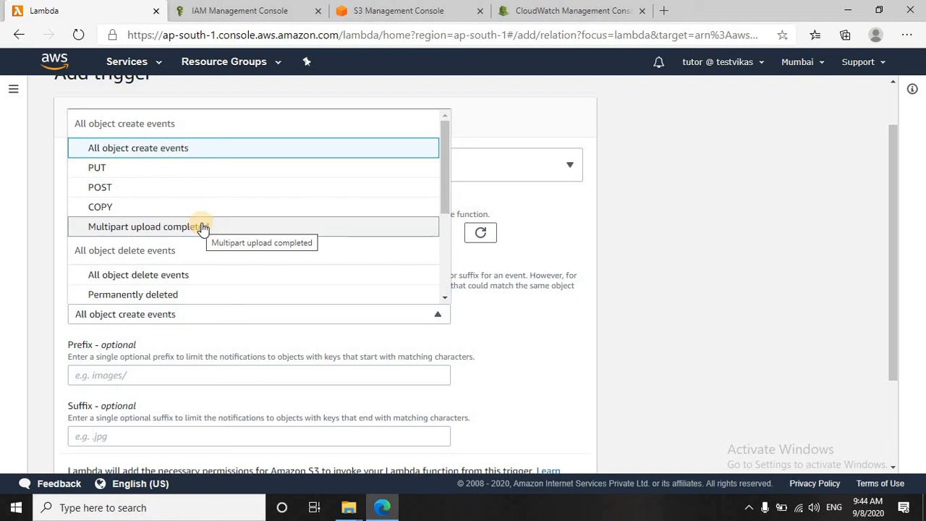
scroll(202, 227, down, 2)
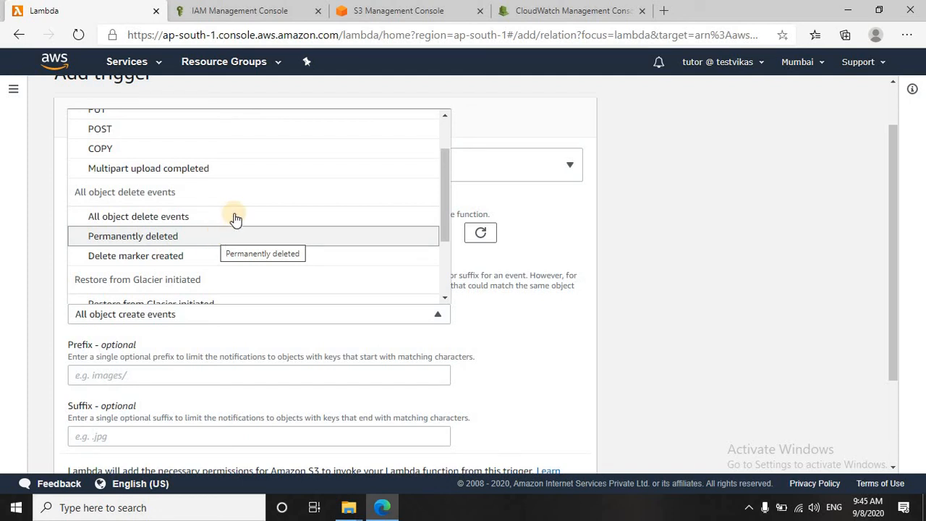
scroll(227, 229, down, 1)
scroll(227, 230, up, 3)
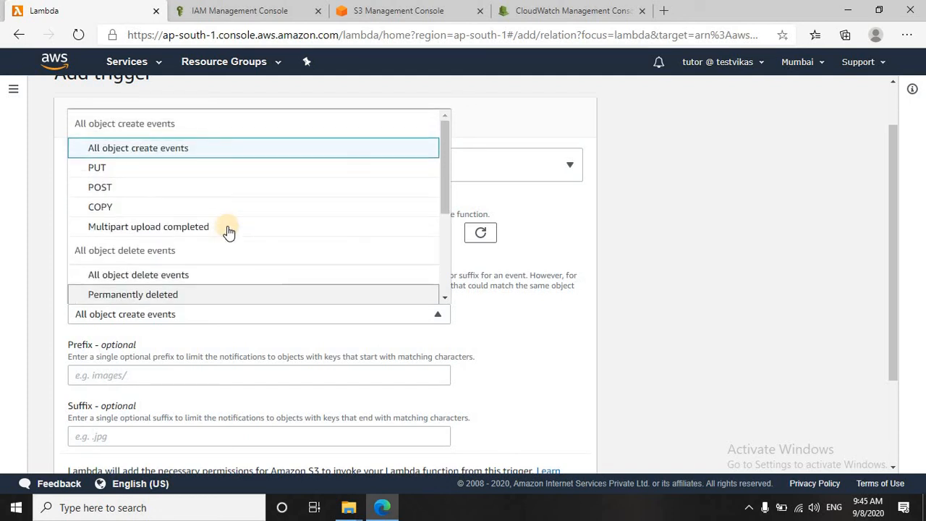
click(635, 232)
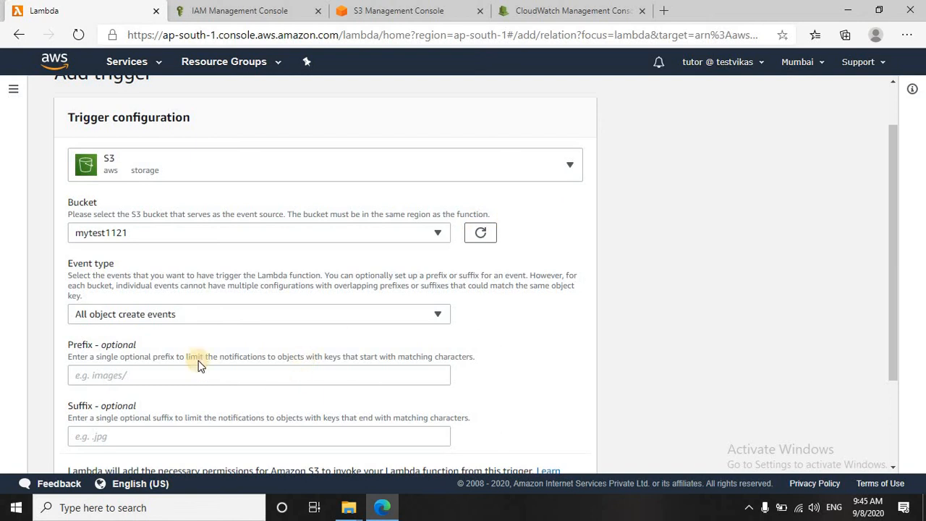
Leave the prefix and suffix filters empty and add the S3 trigger in a disabled state
scroll(247, 328, down, 2)
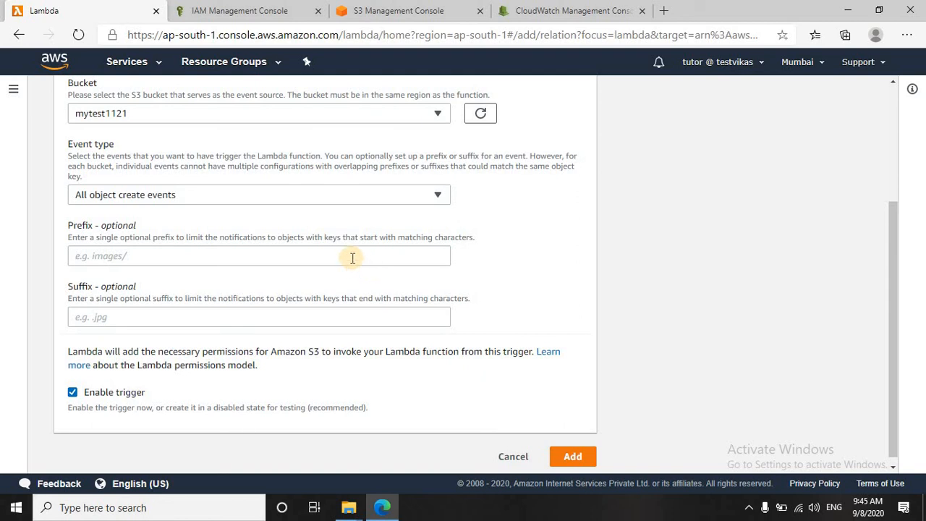
click(126, 254)
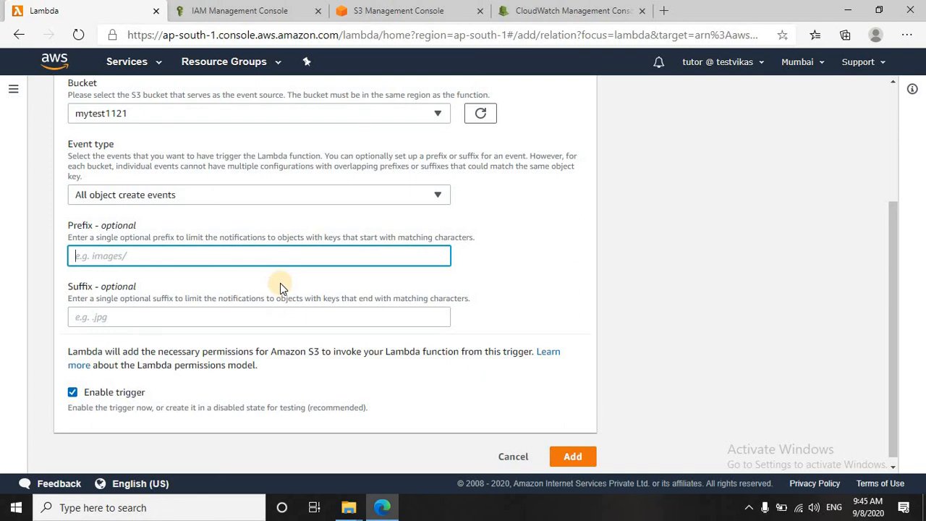
click(201, 314)
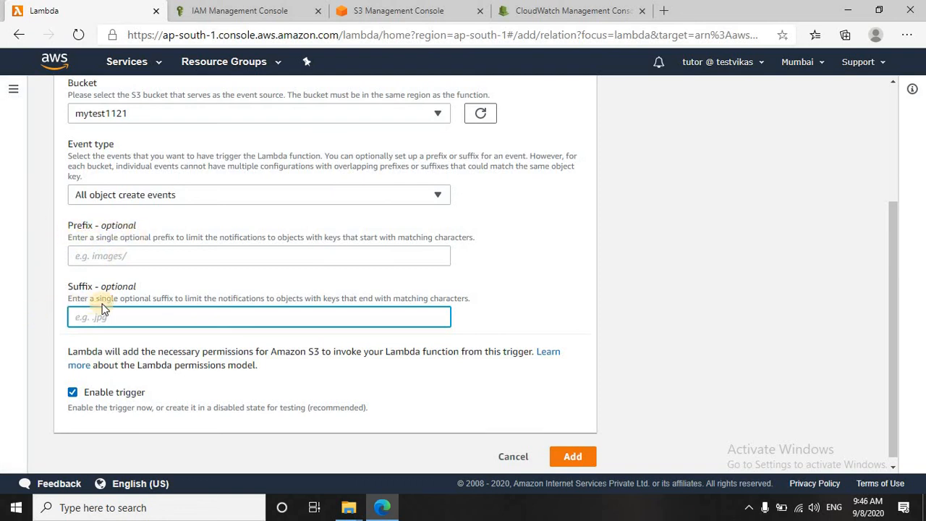
click(437, 370)
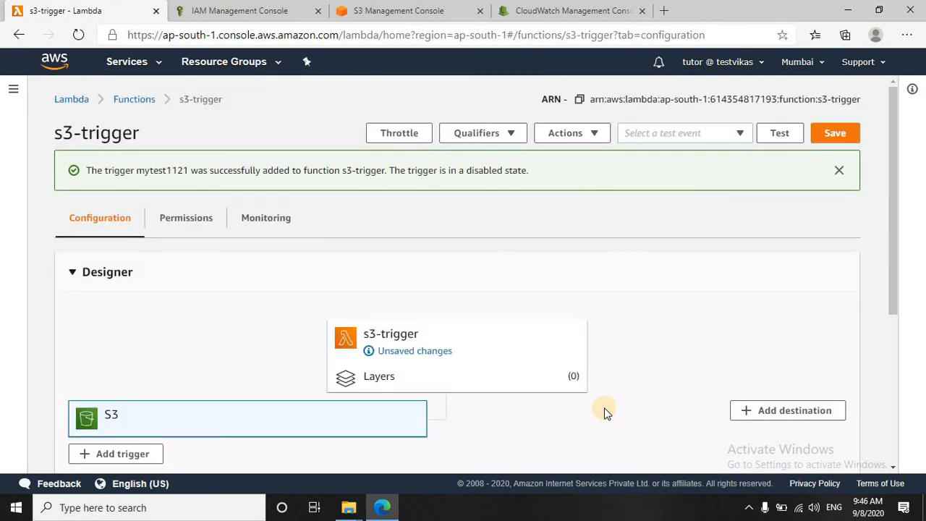
Examine the added S3 trigger in the designer, and the function's code, environment variables and tags
scroll(604, 409, down, 3)
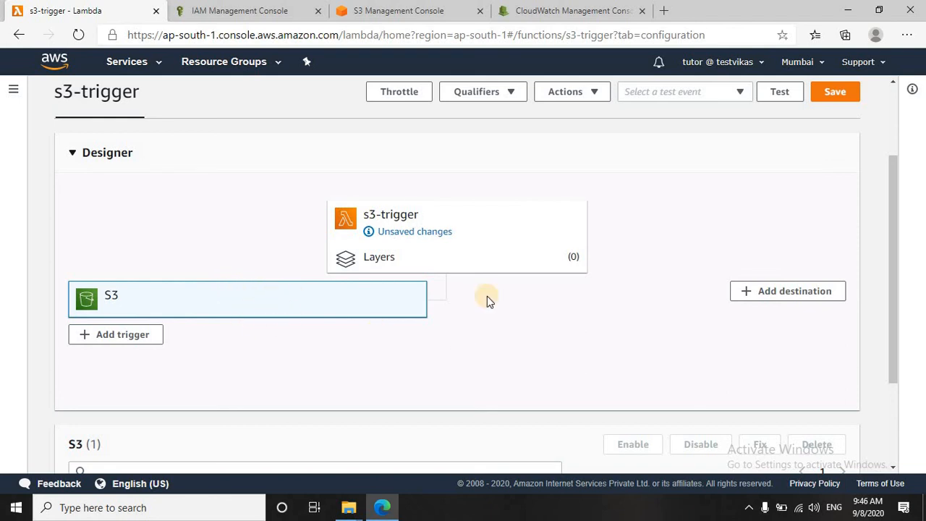
scroll(485, 247, down, 2)
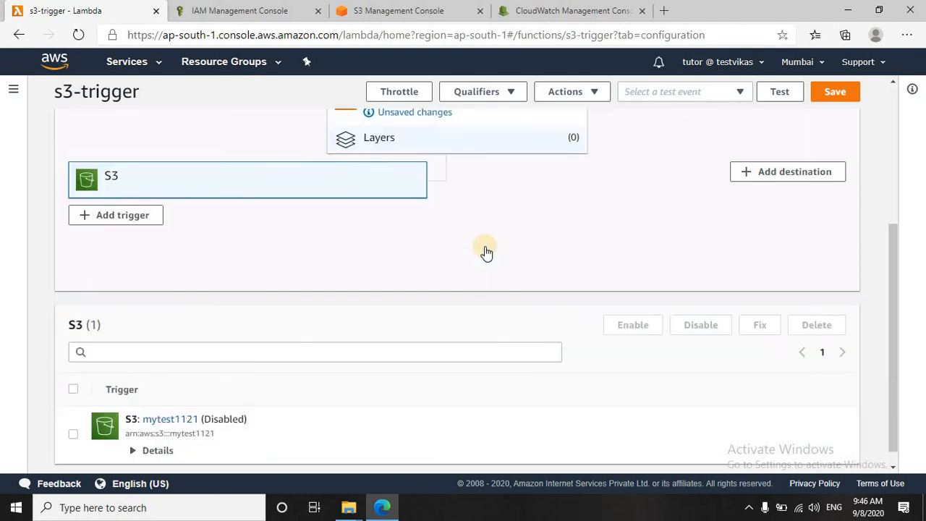
scroll(332, 246, up, 3)
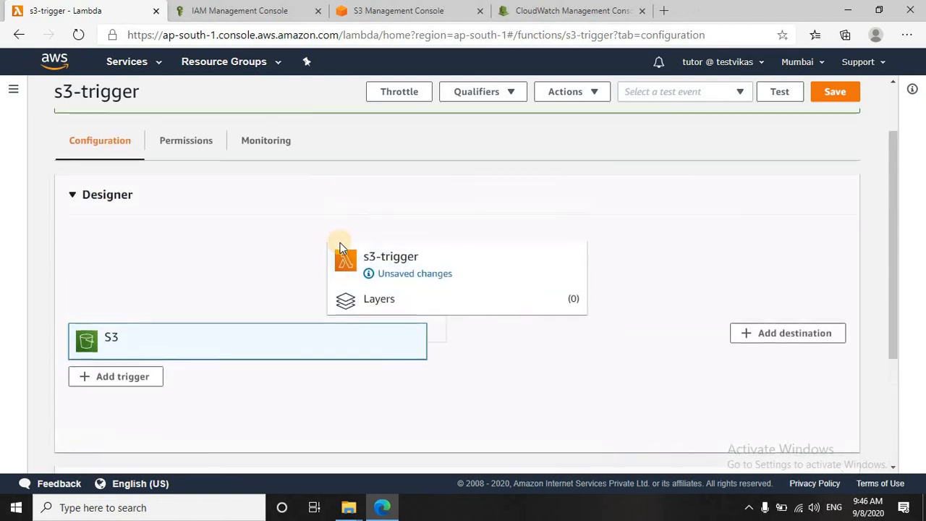
scroll(341, 249, down, 2)
scroll(341, 249, up, 3)
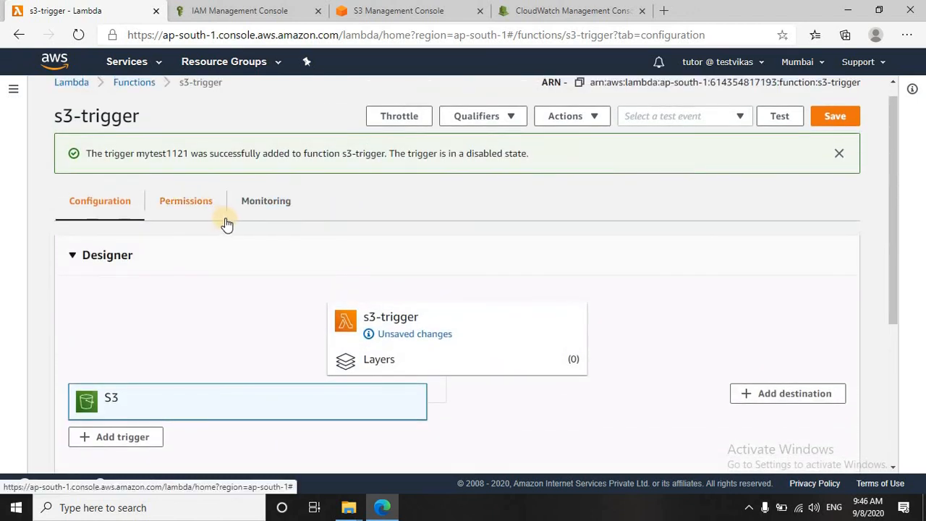
scroll(456, 311, down, 10)
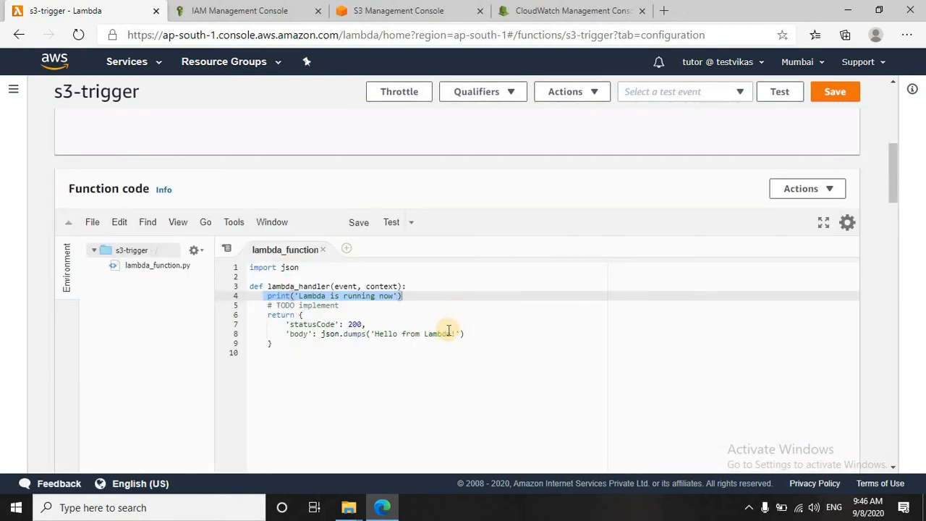
scroll(448, 331, down, 1)
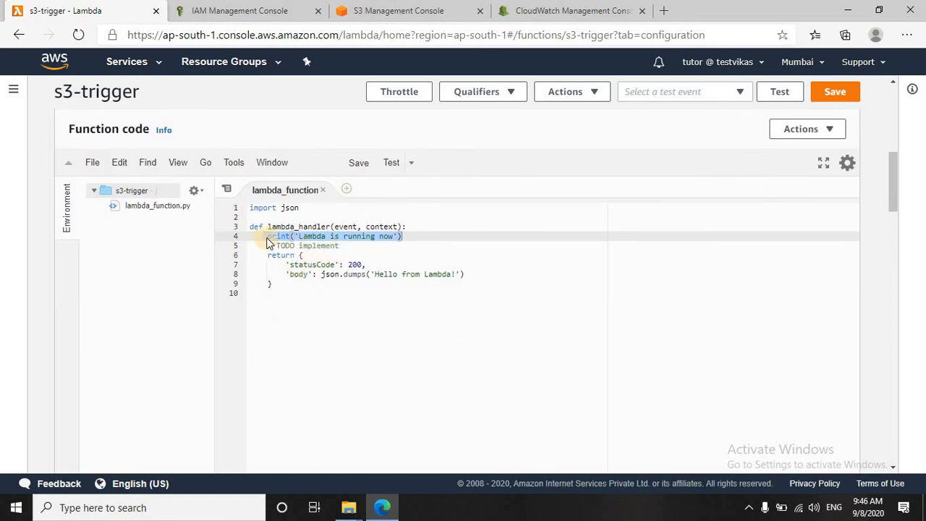
scroll(447, 250, down, 2)
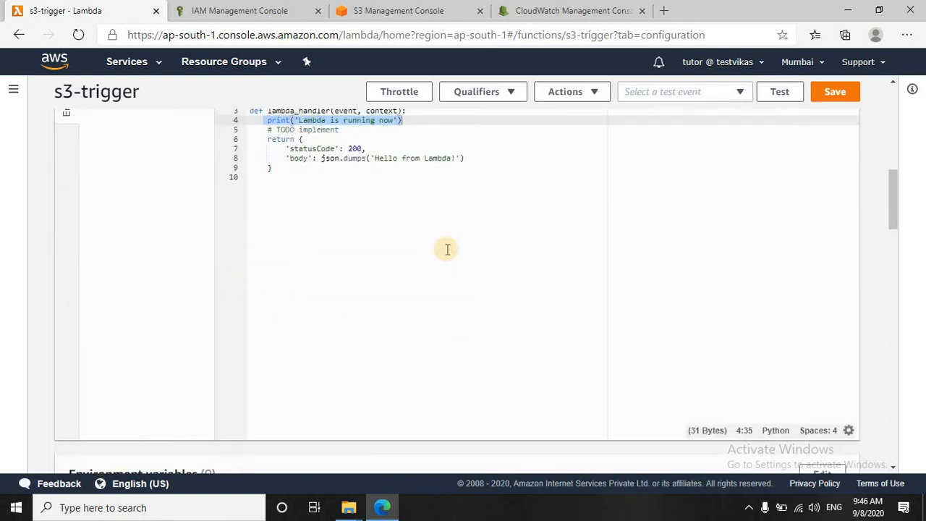
scroll(448, 250, down, 5)
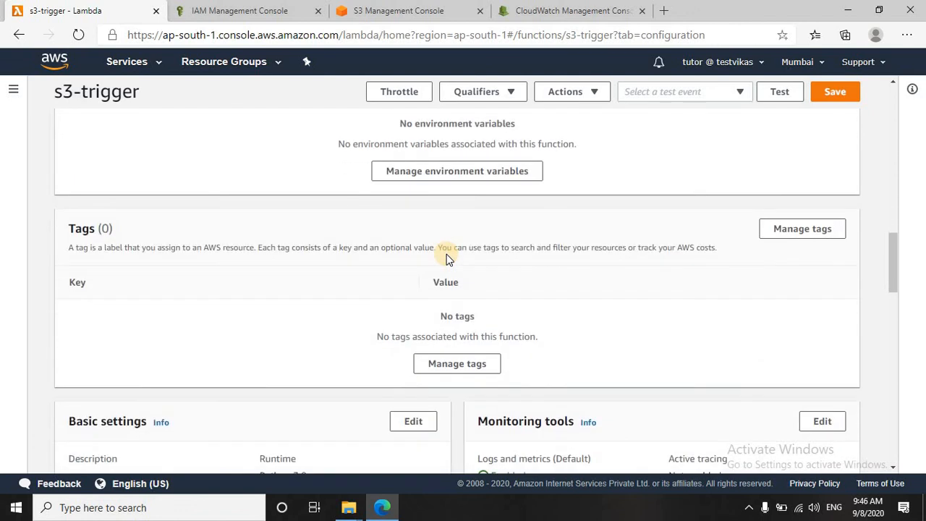
scroll(446, 255, up, 5)
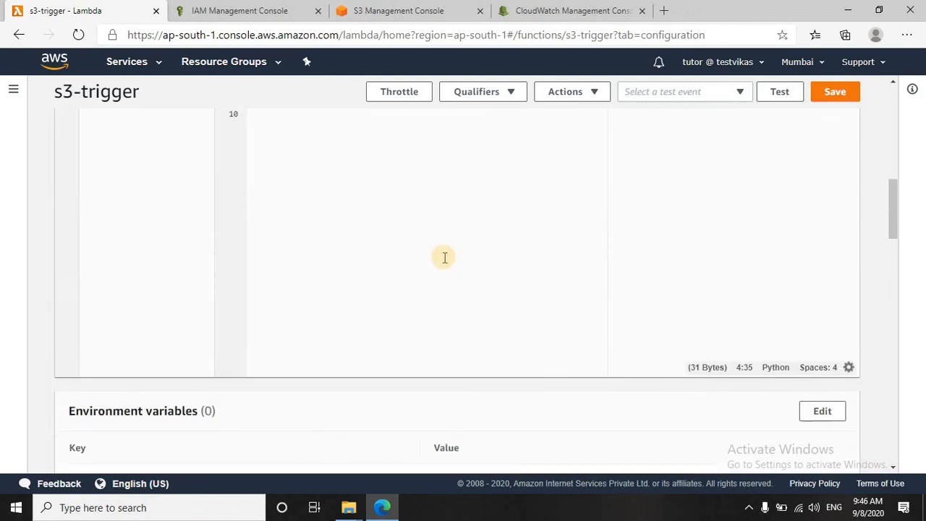
Examine the s3-trigger function's code with its print statement and the environment variables section
scroll(568, 191, up, 3)
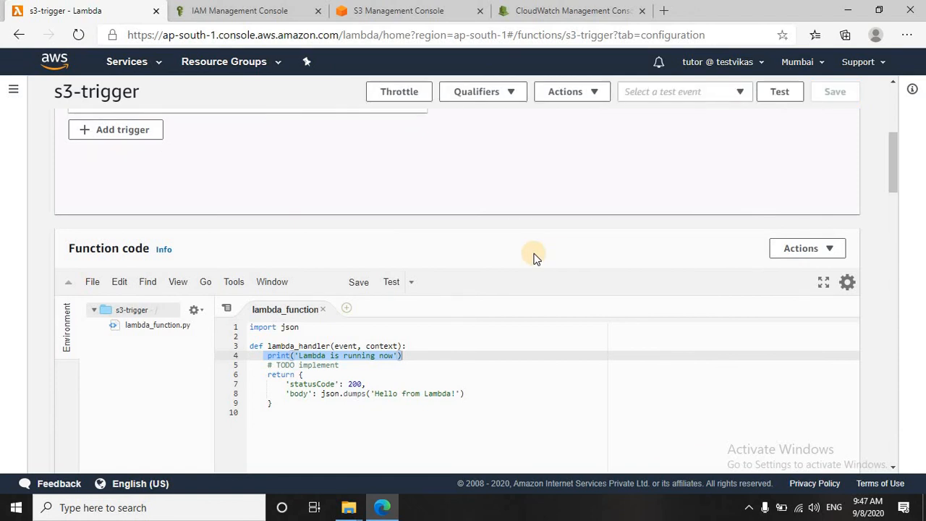
scroll(505, 311, down, 2)
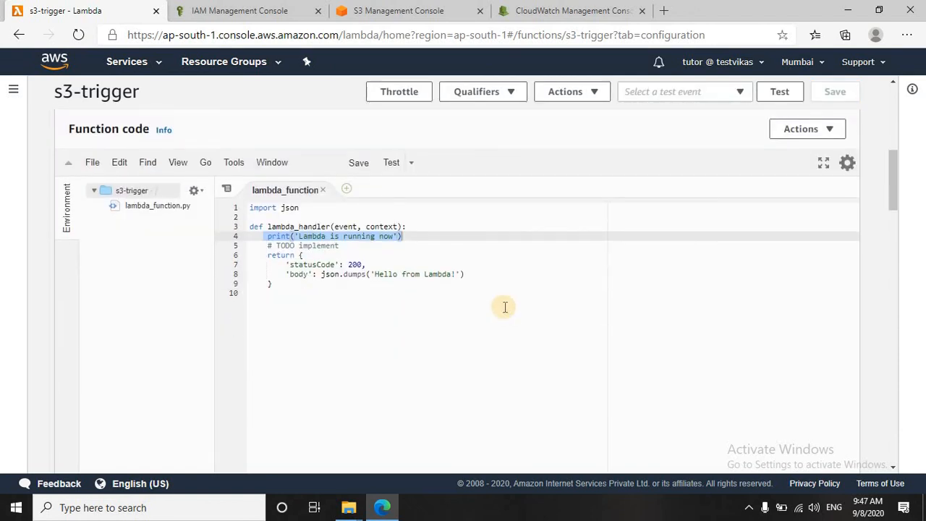
scroll(505, 307, down, 2)
scroll(505, 307, down, 2)
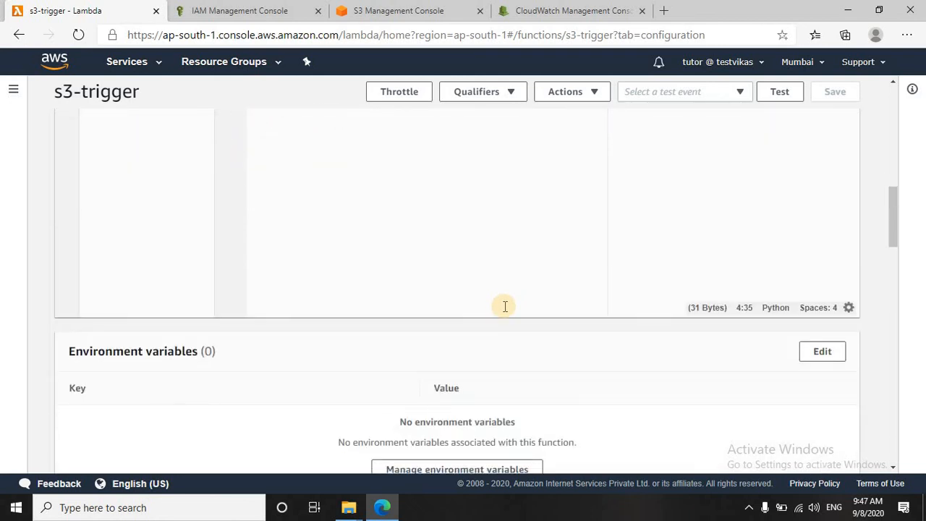
scroll(505, 307, down, 2)
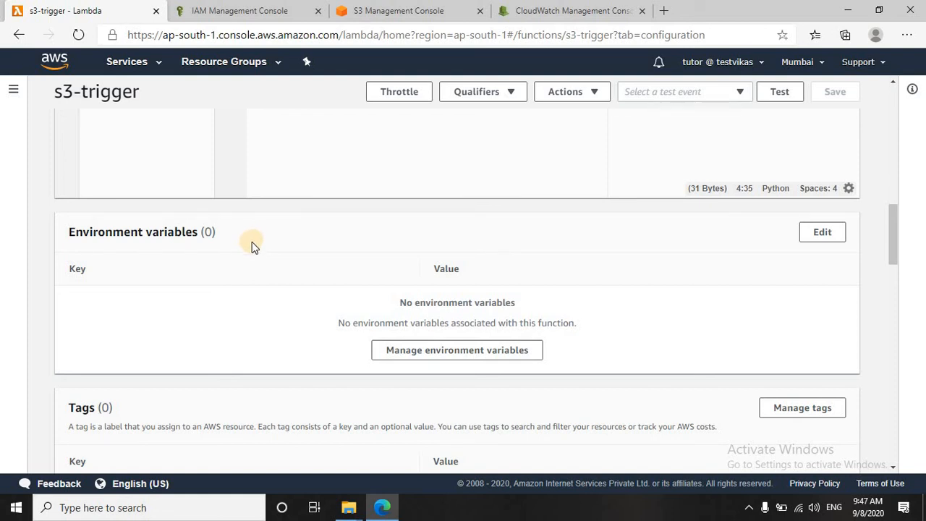
scroll(307, 259, up, 2)
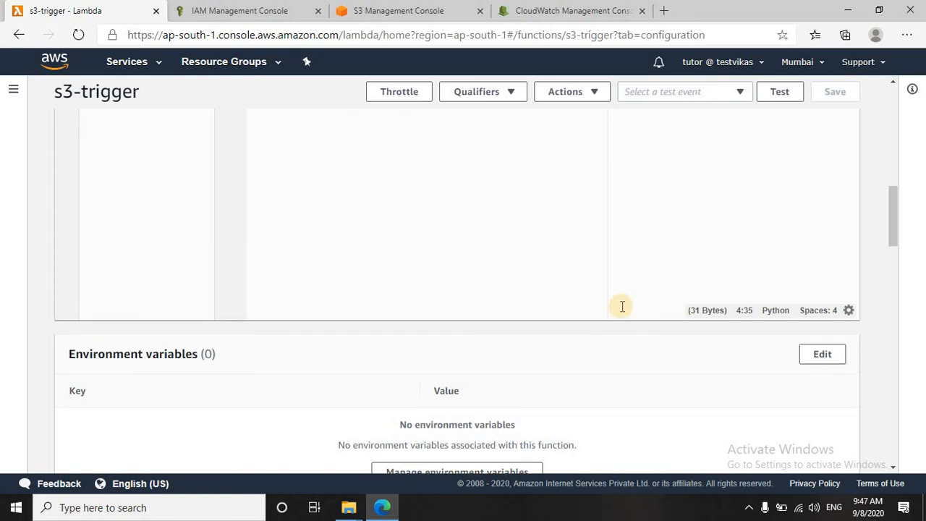
scroll(618, 306, up, 3)
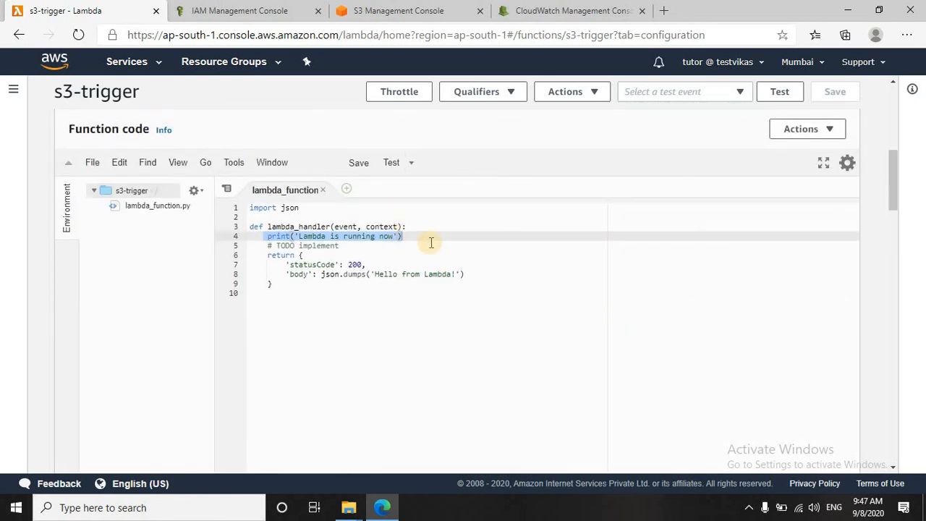
scroll(427, 252, down, 5)
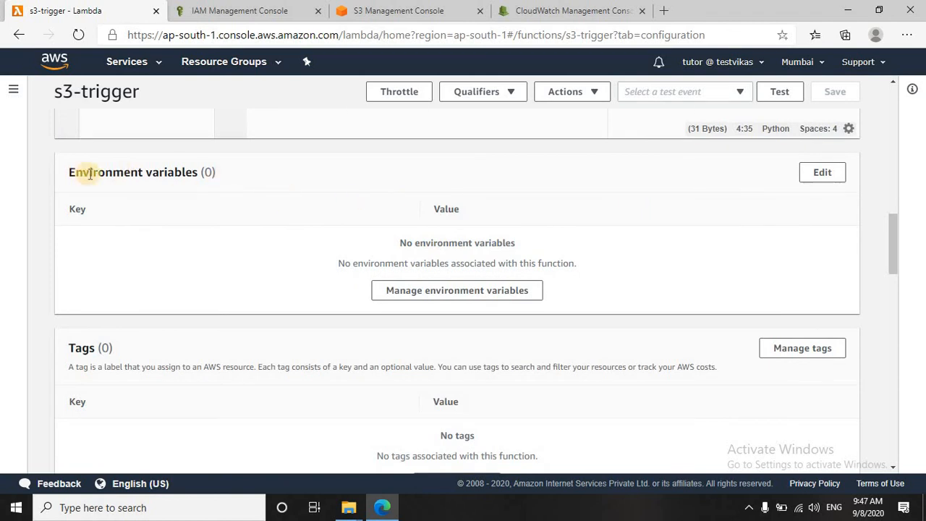
click(831, 177)
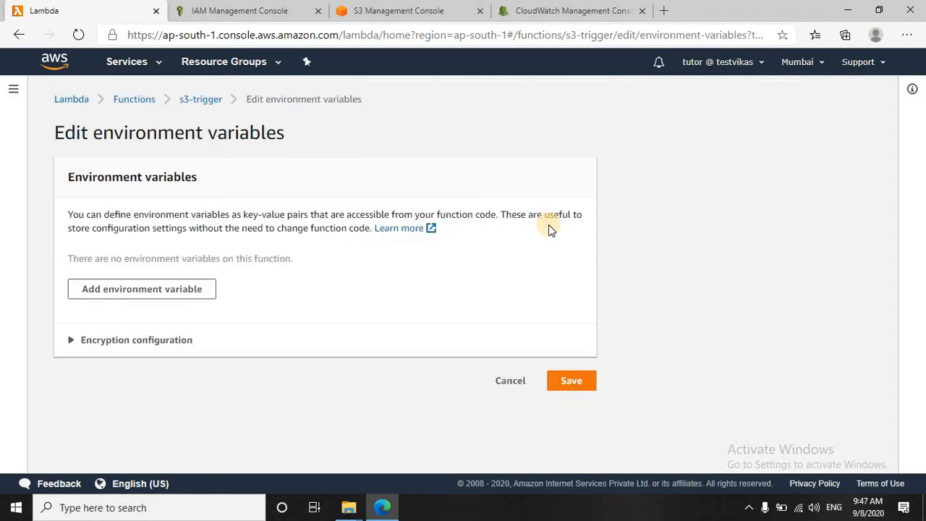
click(128, 289)
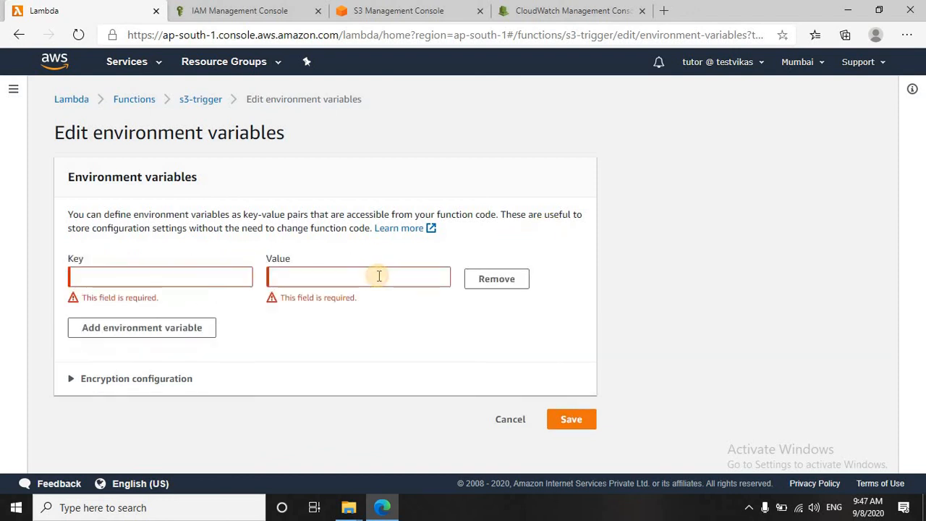
click(144, 279)
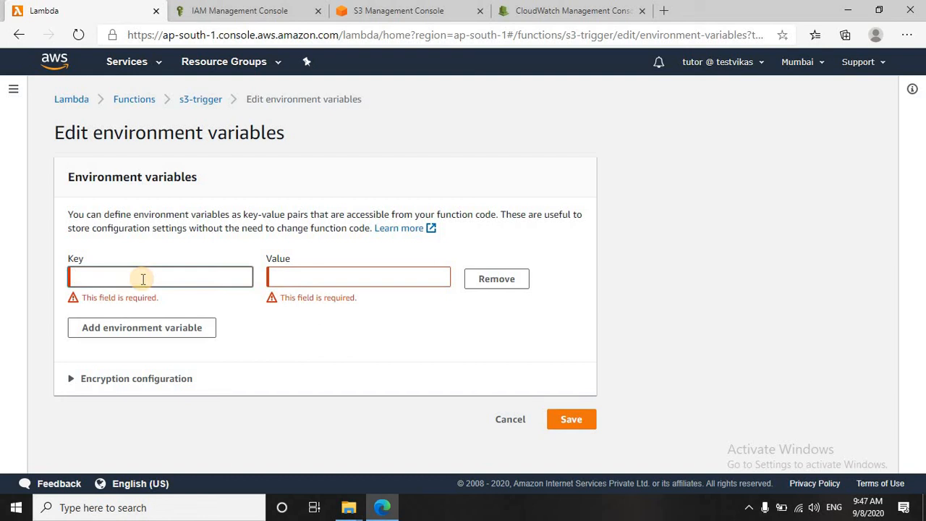
text(date)
click(289, 282)
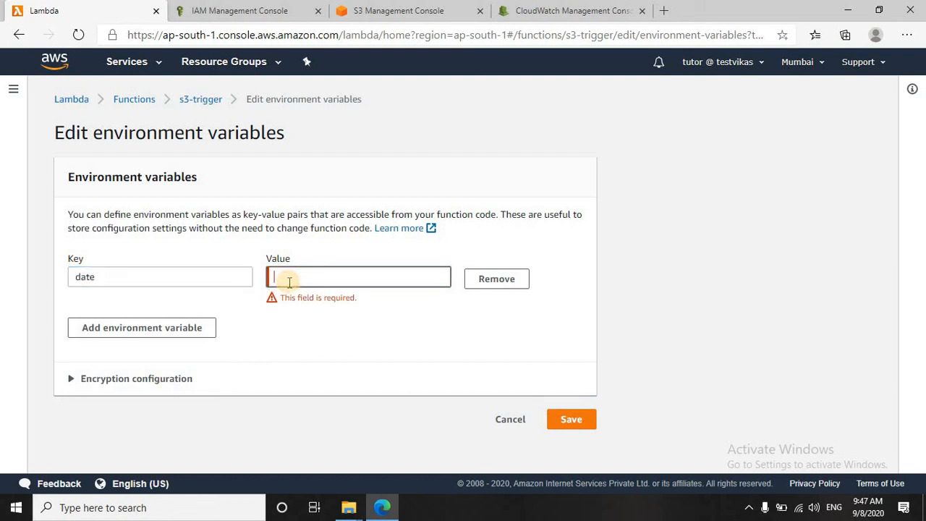
text(8-8)
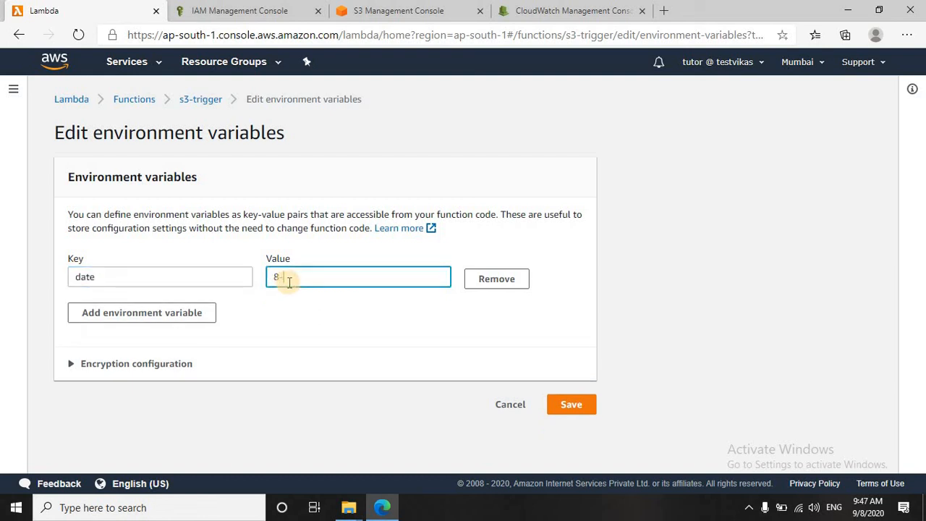
text(19)
click(509, 405)
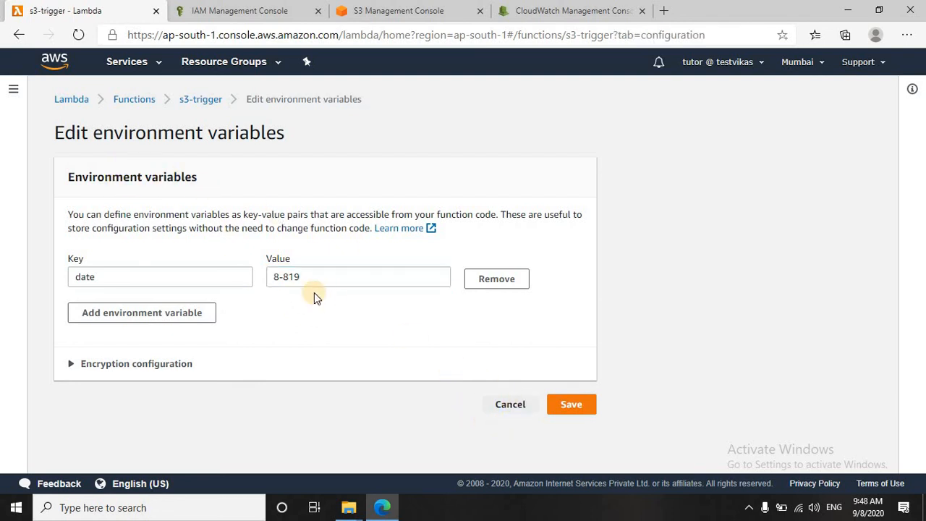
Open the function's basic settings for editing
scroll(315, 293, down, 5)
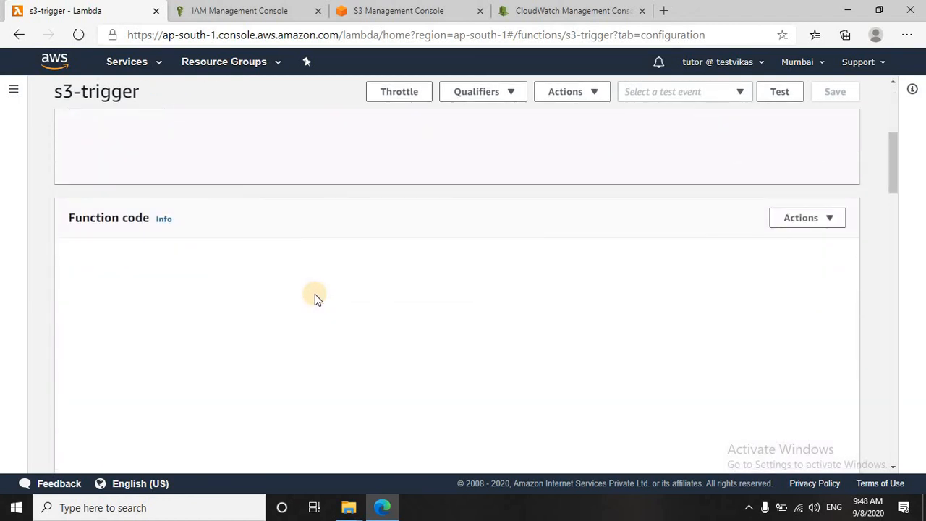
scroll(315, 294, down, 2)
scroll(315, 293, down, 2)
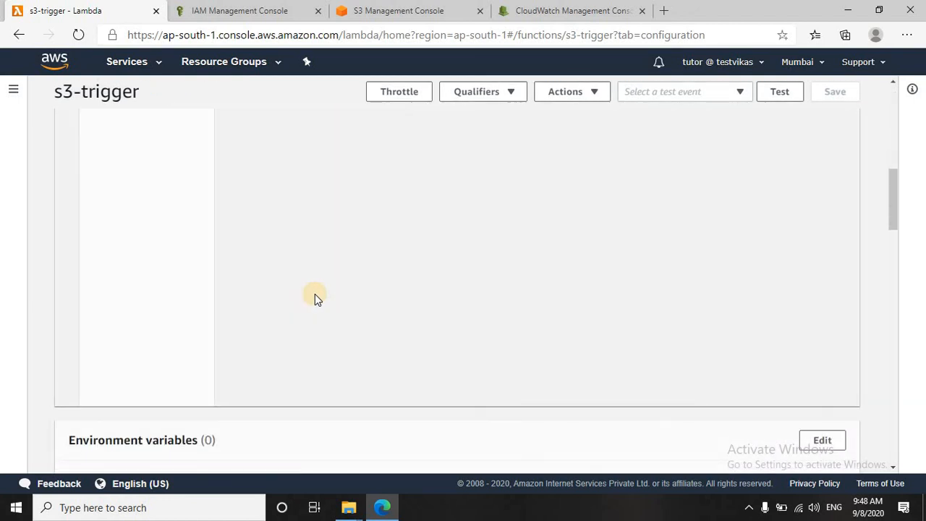
scroll(314, 296, down, 4)
scroll(315, 295, down, 3)
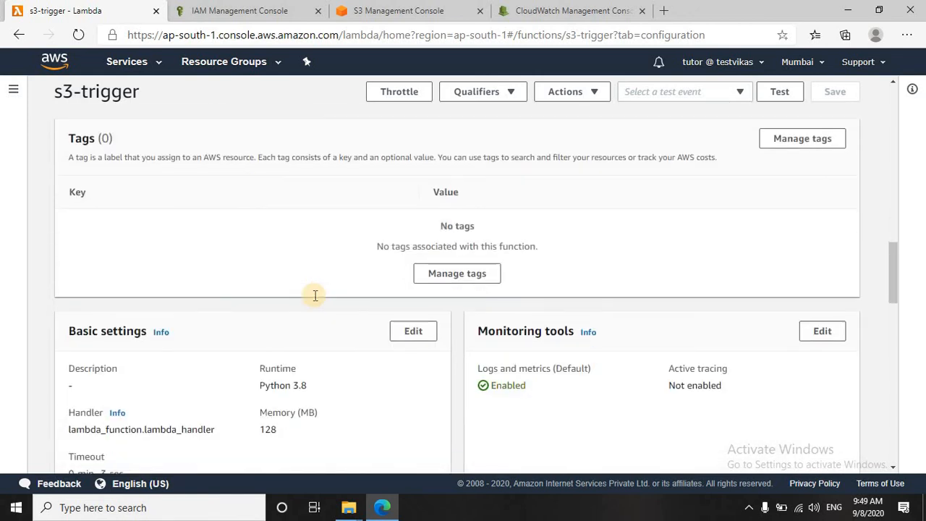
scroll(316, 289, down, 3)
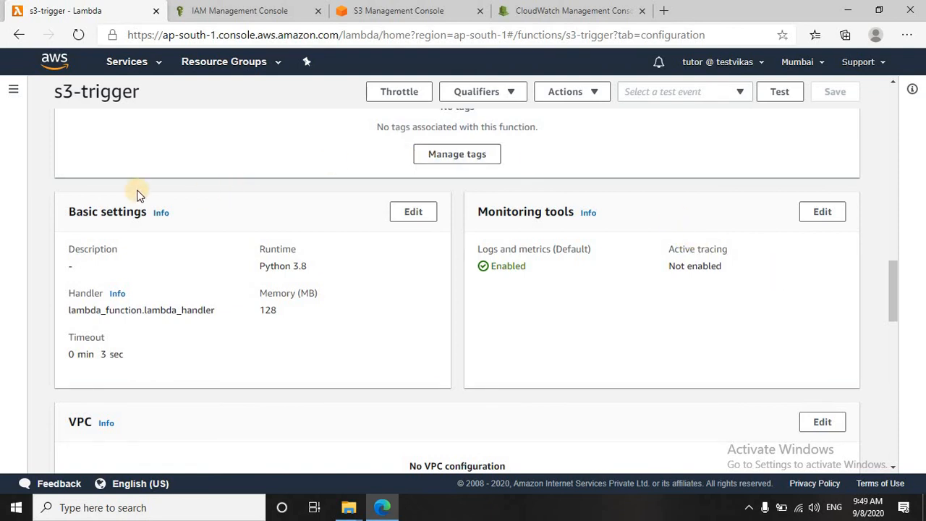
click(408, 215)
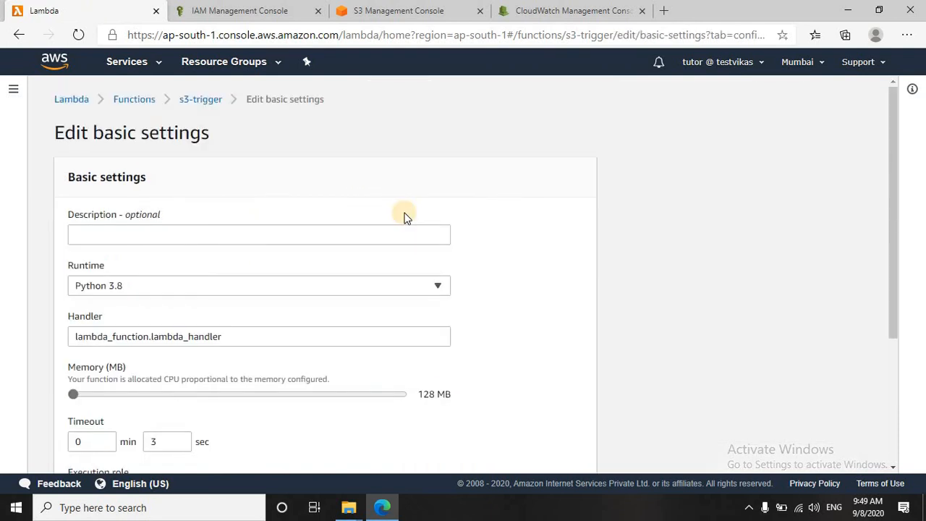
Examine the runtimes available for the function, keeping Python 3.8 selected
scroll(407, 216, down, 1)
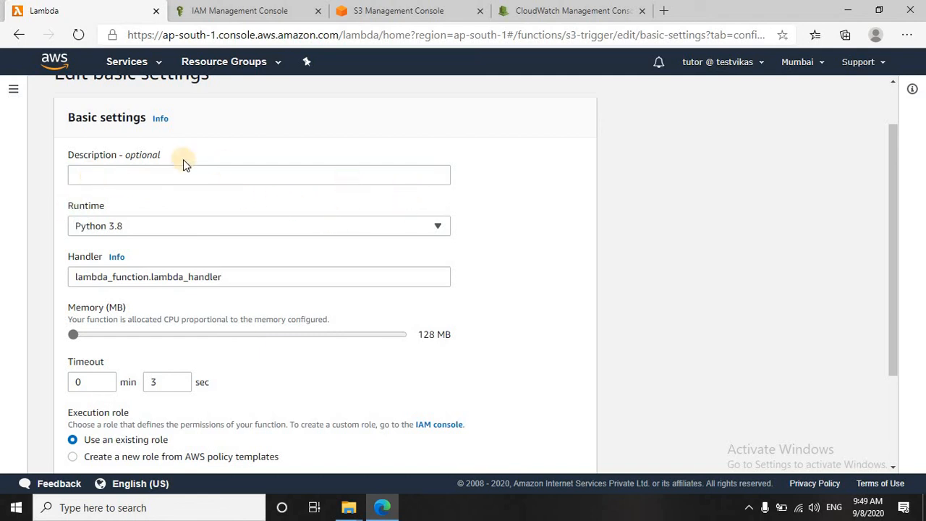
scroll(534, 157, down, 1)
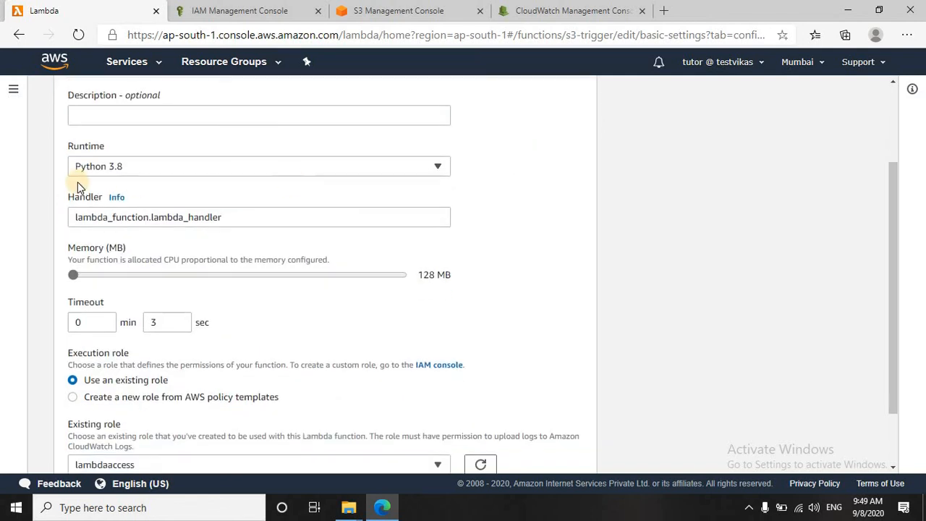
click(438, 168)
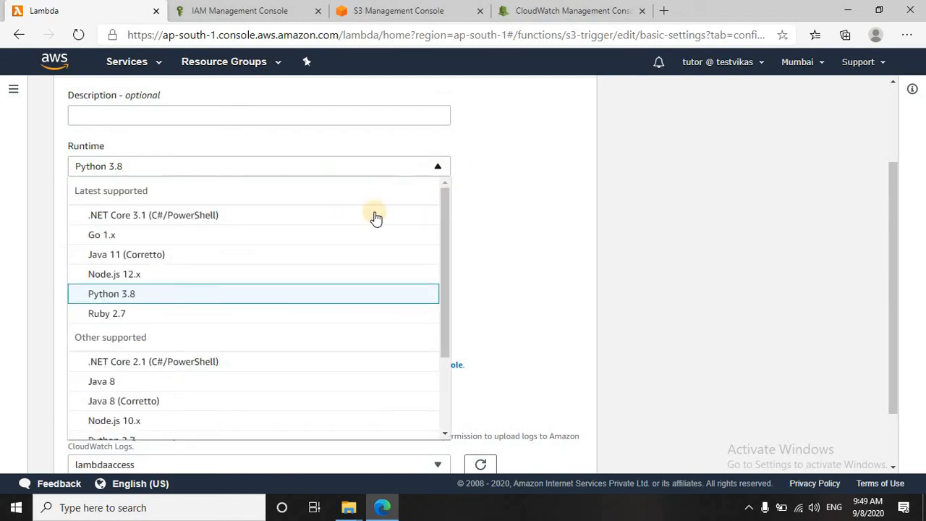
scroll(348, 262, down, 3)
scroll(348, 262, down, 1)
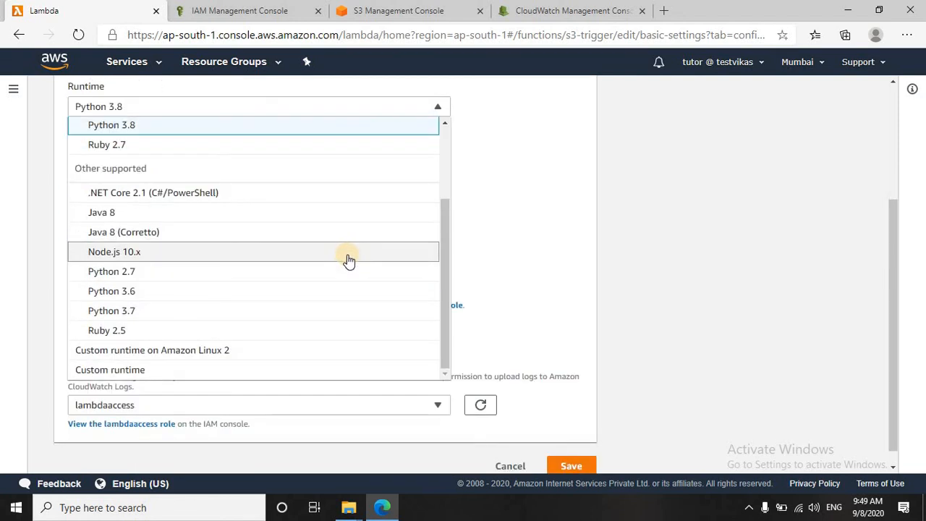
click(524, 168)
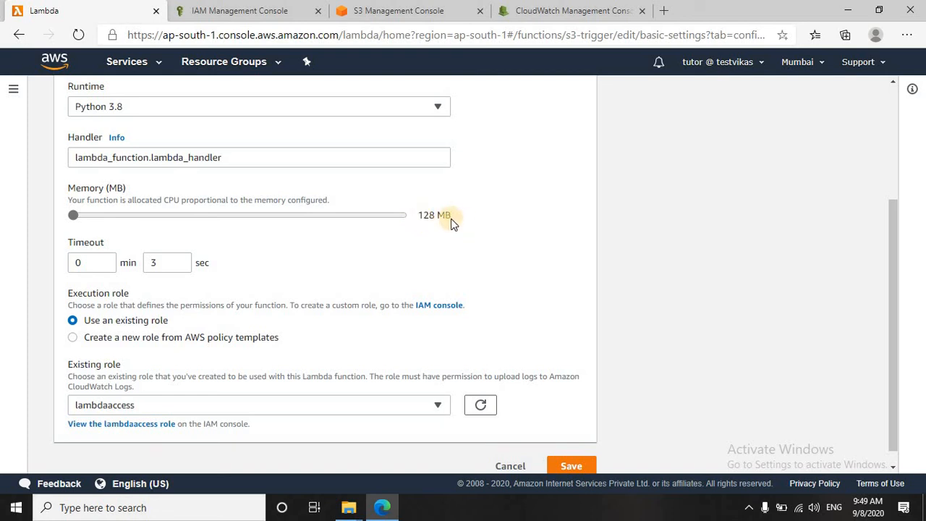
Try raising the function's memory up to 3008 MB, and return it to 128 MB
click(101, 216)
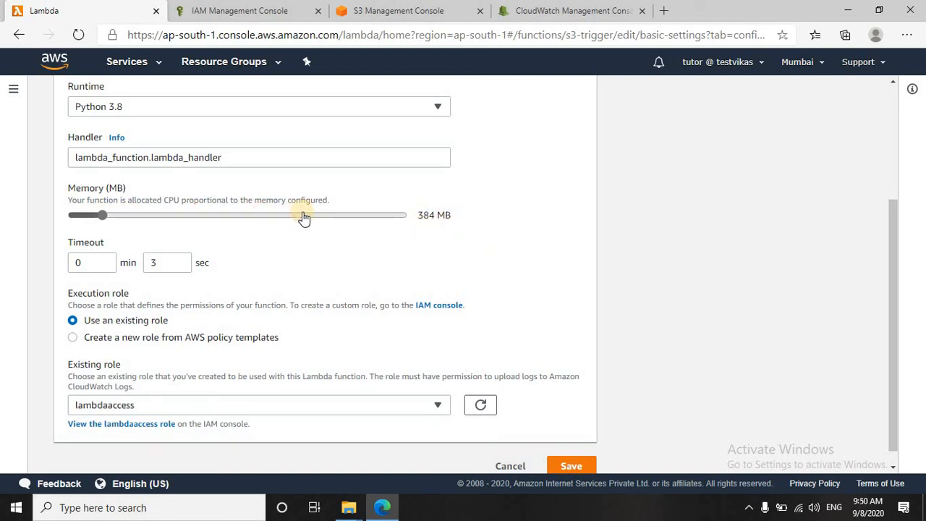
key(Right)
key(Right)
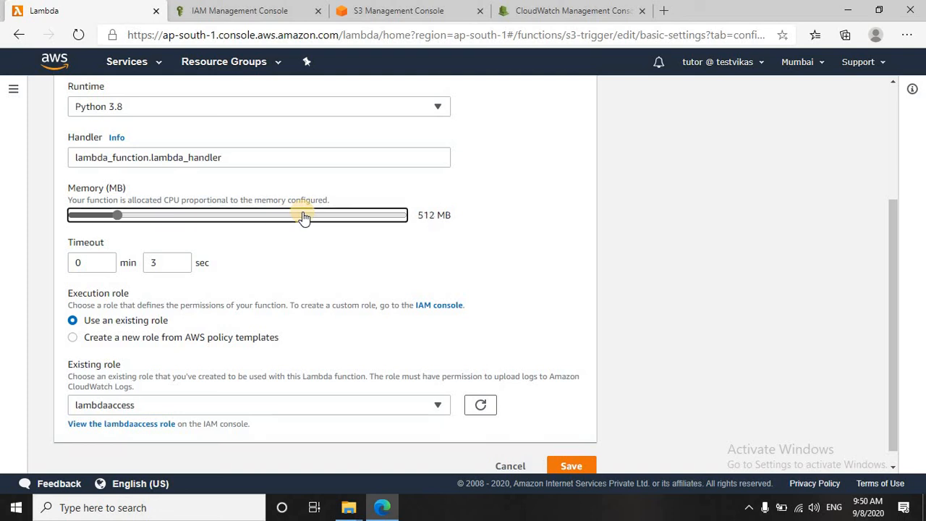
key(Right)
key(Right)
key(Right)
key(Right)
key(Right)
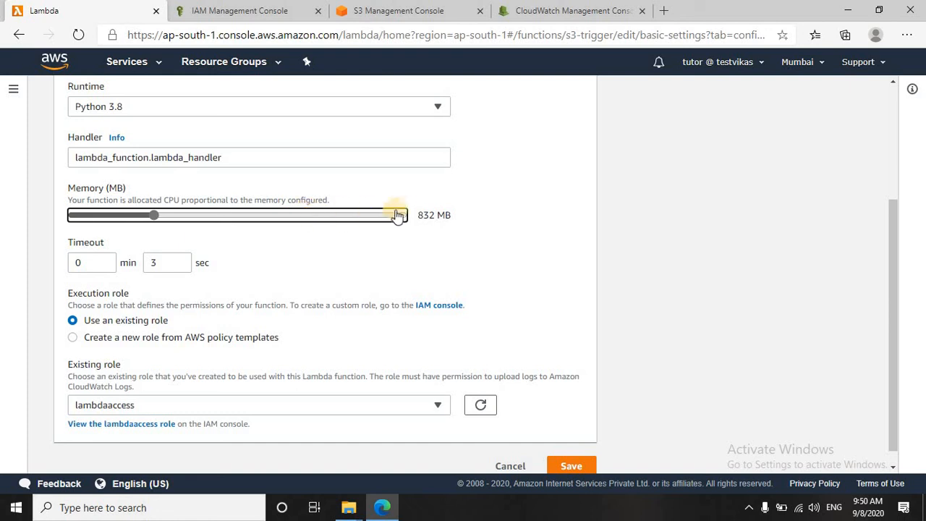
click(403, 216)
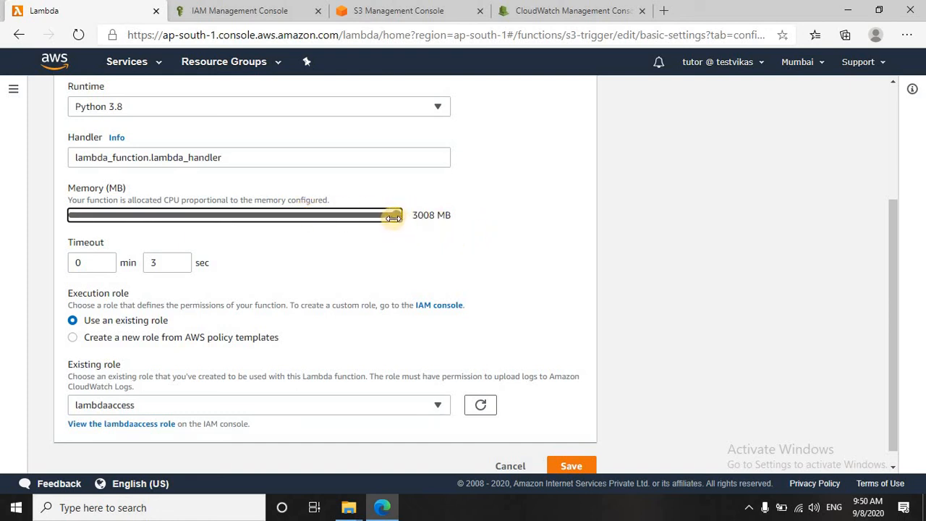
click(70, 215)
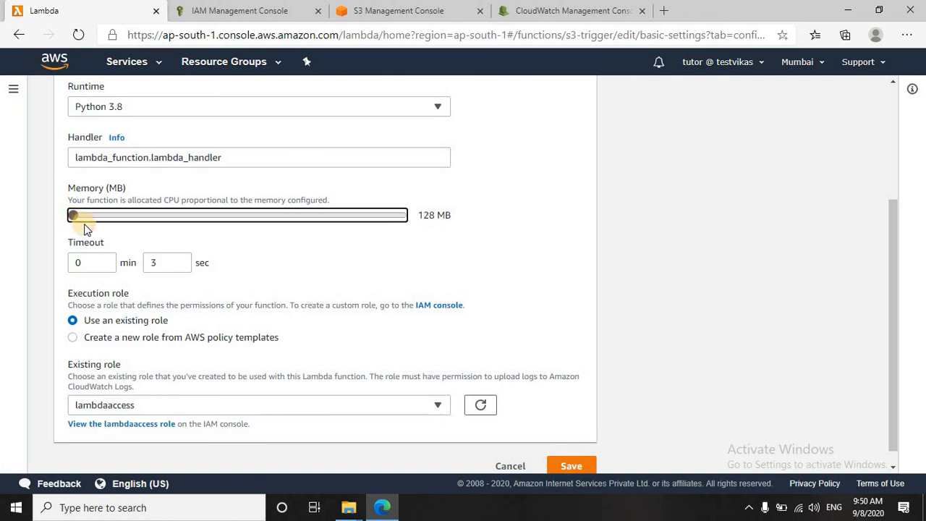
Review the timeout and execution role, check the policies attached to the lambdaaccess role in IAM, and leave the basic settings without saving
scroll(478, 267, down, 1)
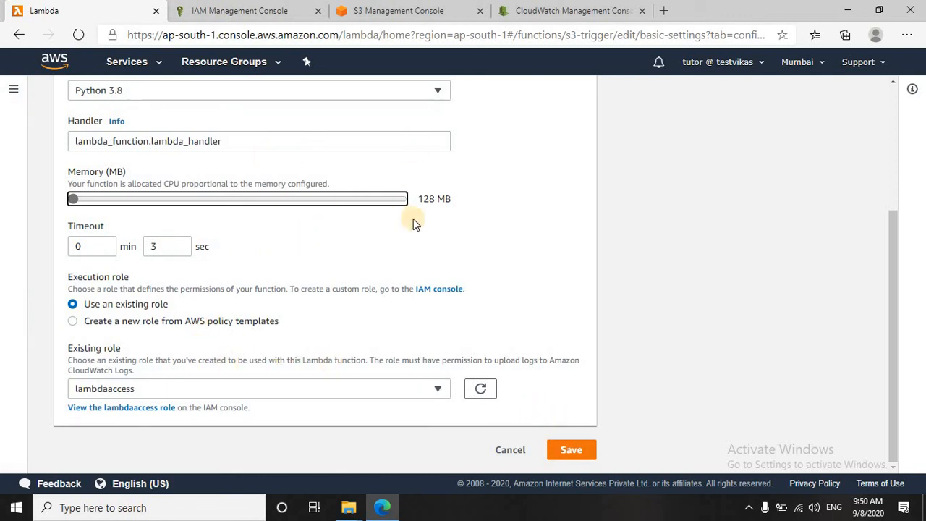
scroll(413, 218, up, 3)
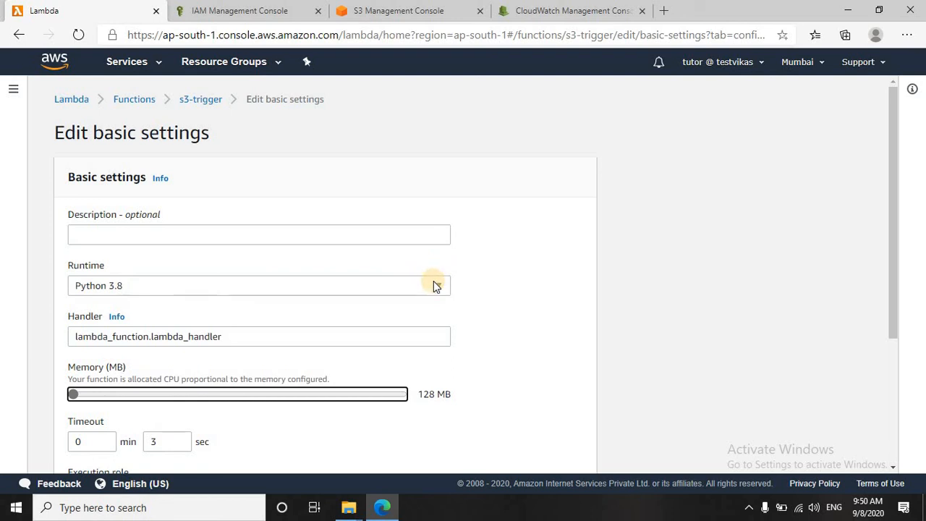
scroll(436, 293, down, 3)
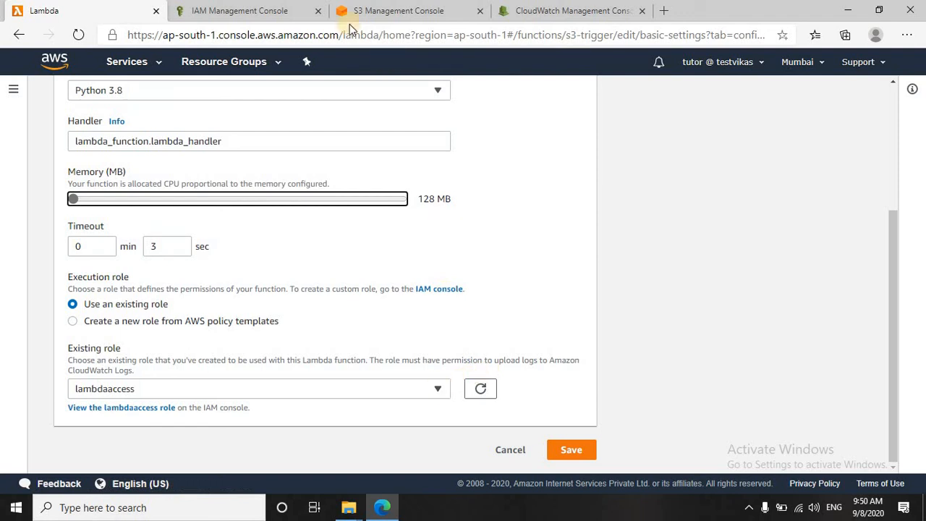
click(217, 10)
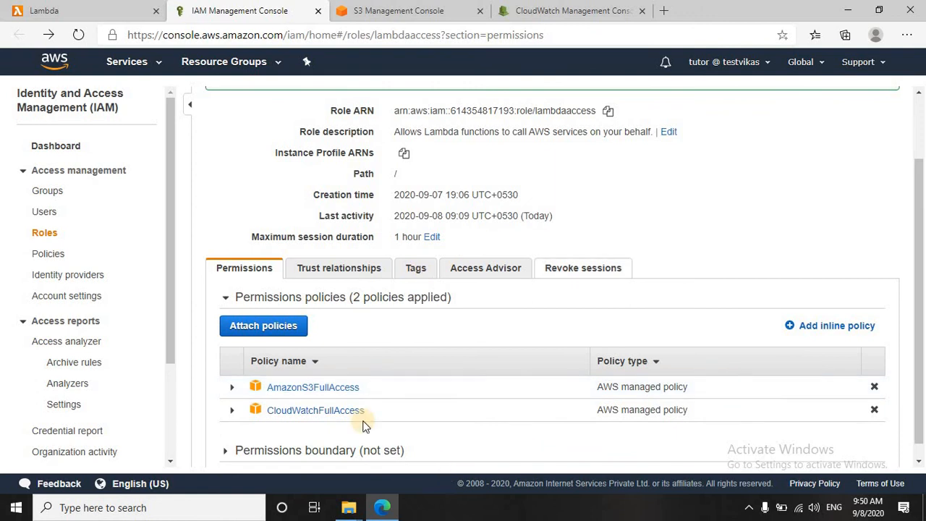
click(80, 11)
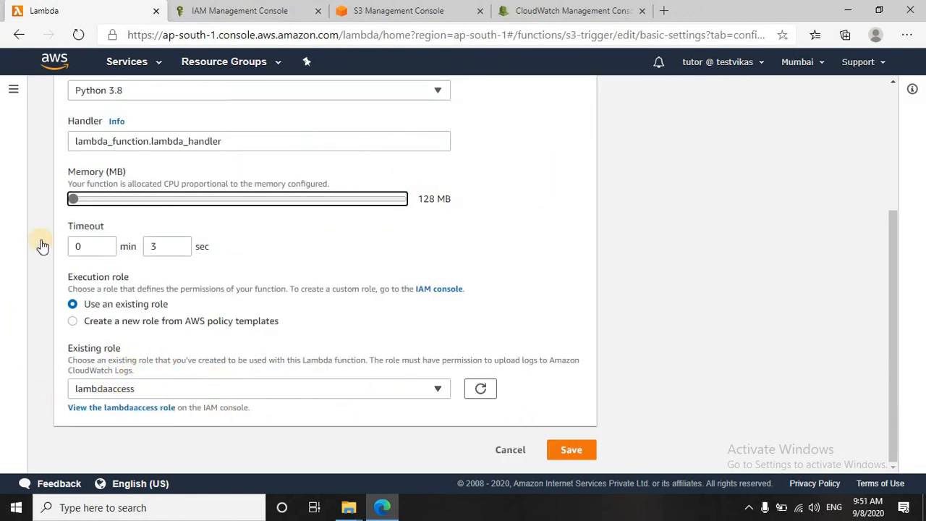
click(515, 450)
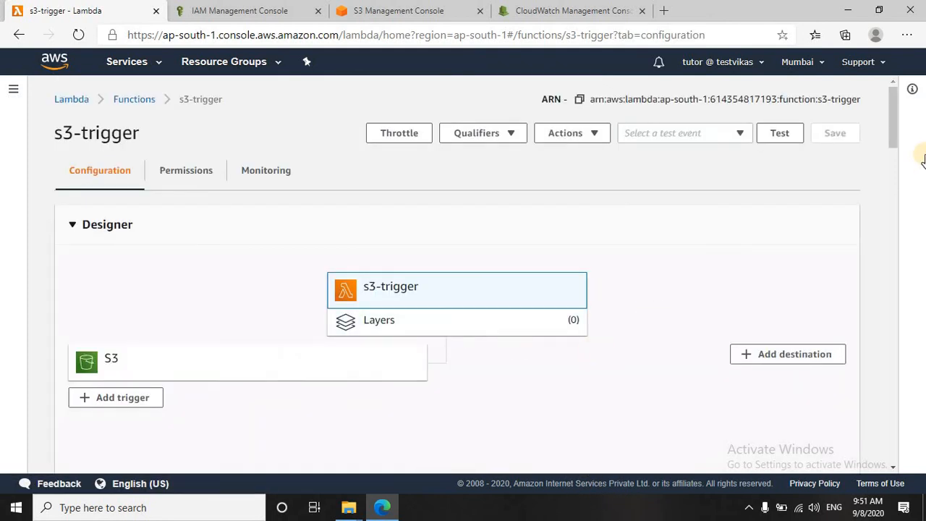
scroll(703, 225, down, 5)
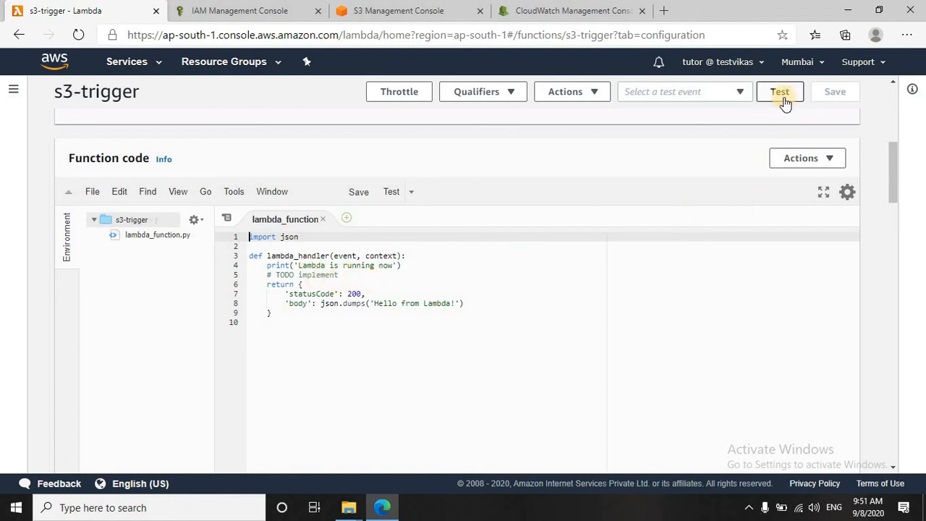
Create a test event named test for the function, using the hello-world template and its default JSON
click(781, 96)
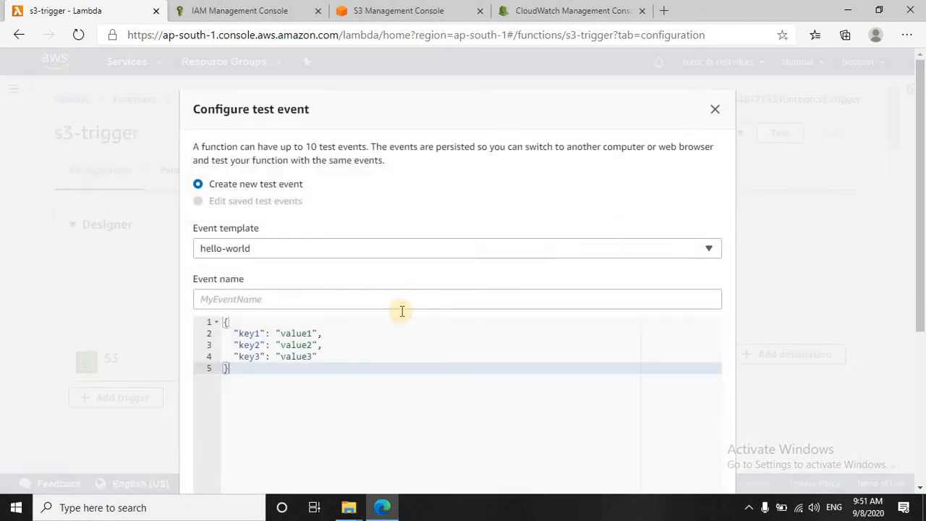
click(251, 299)
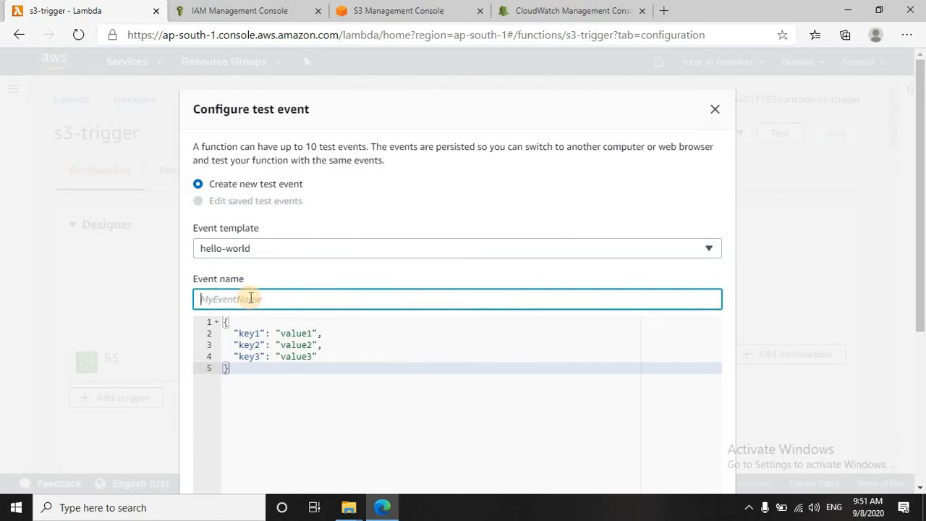
text(test)
scroll(434, 348, down, 3)
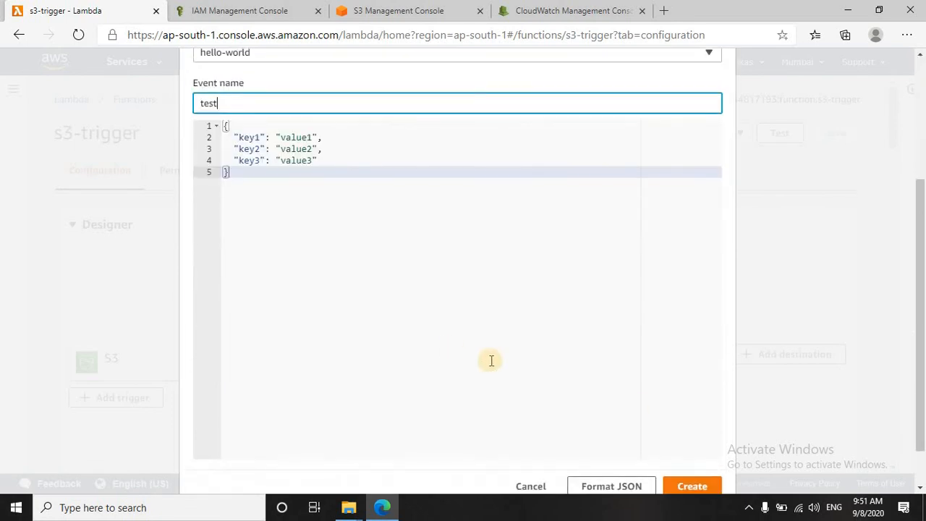
click(693, 482)
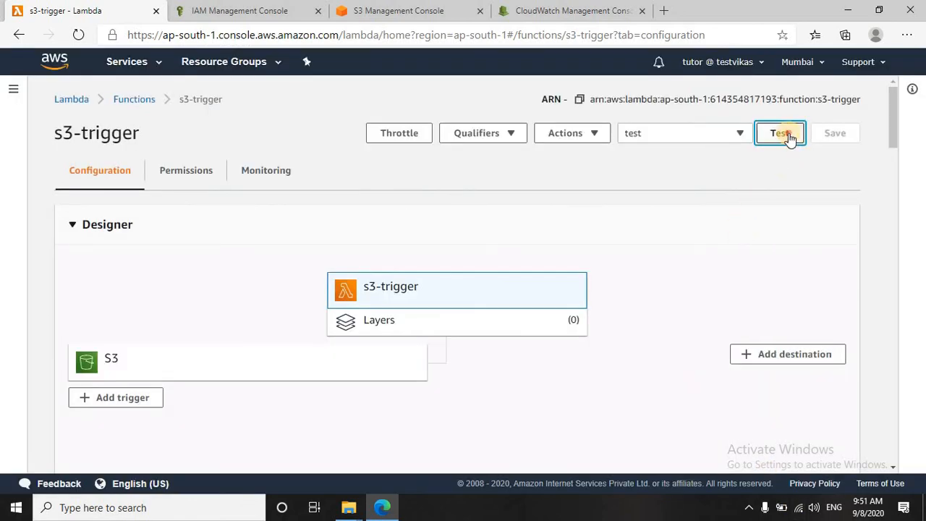
Run the function with the test event and examine the returned response, execution summary and log output
click(782, 134)
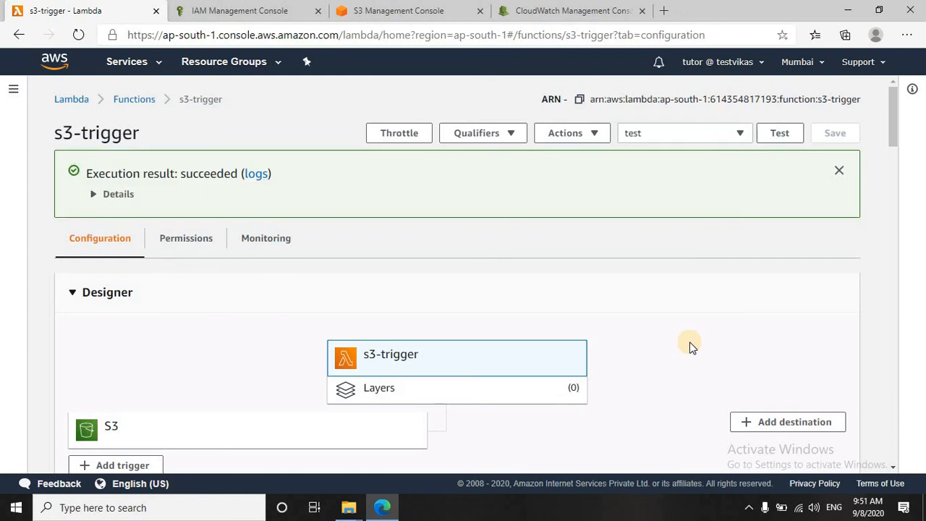
click(93, 195)
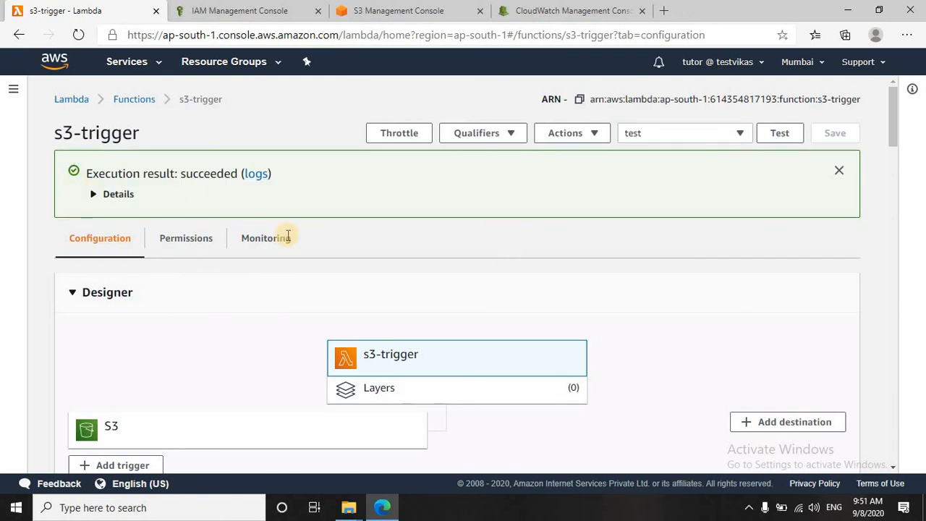
scroll(288, 235, down, 1)
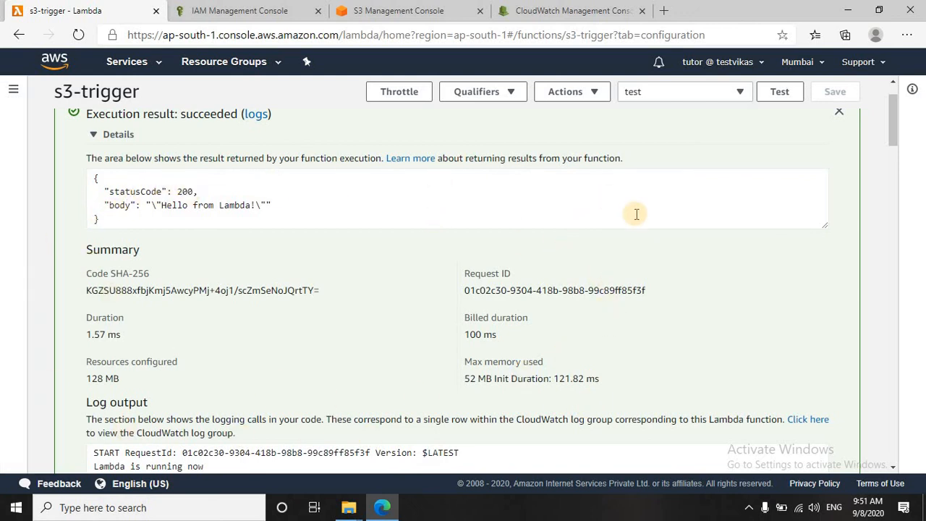
scroll(494, 379, down, 1)
scroll(494, 382, down, 2)
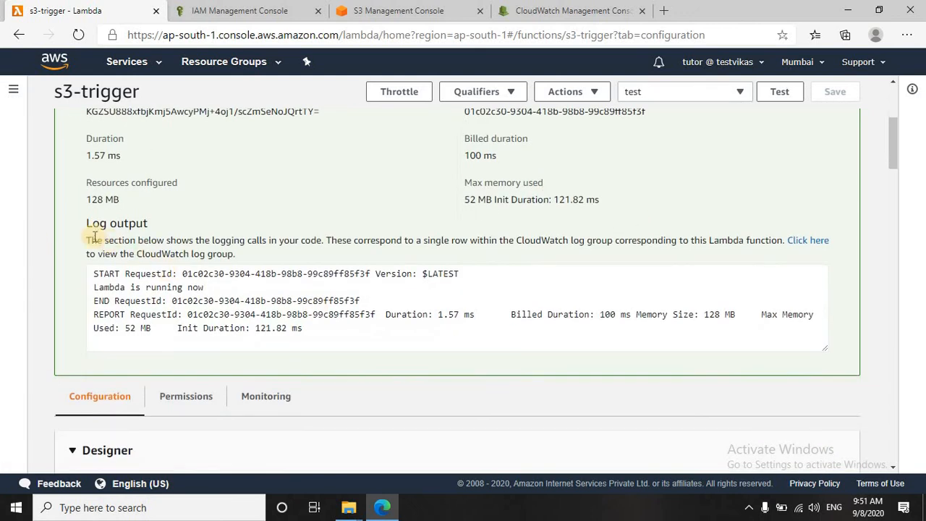
drag(204, 289, 93, 288)
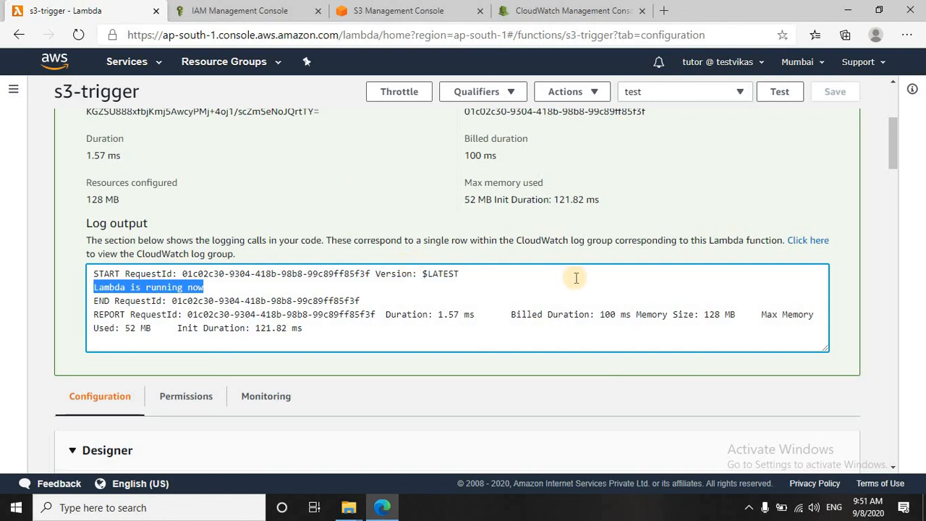
scroll(615, 269, up, 3)
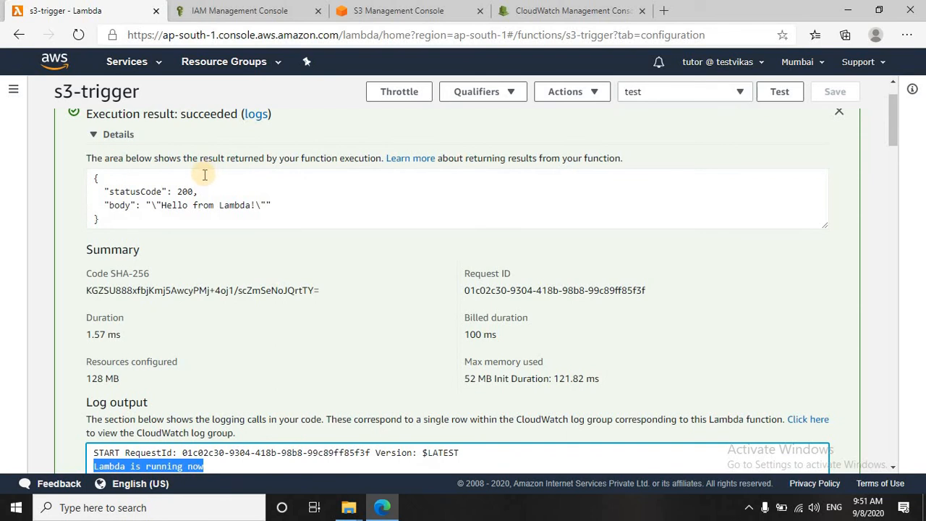
Switch to CloudWatch, refresh the log groups, and open the most recent log stream of /aws/lambda/s3-trigger
click(586, 10)
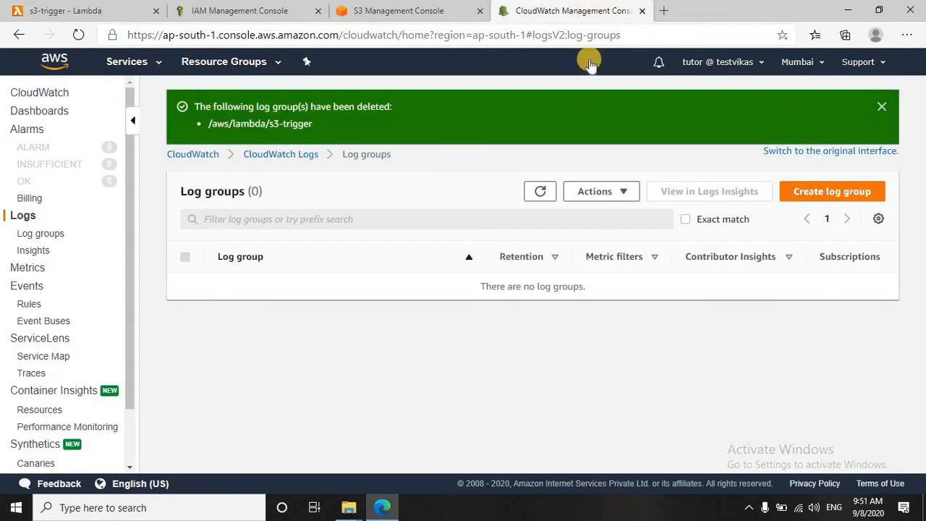
click(540, 191)
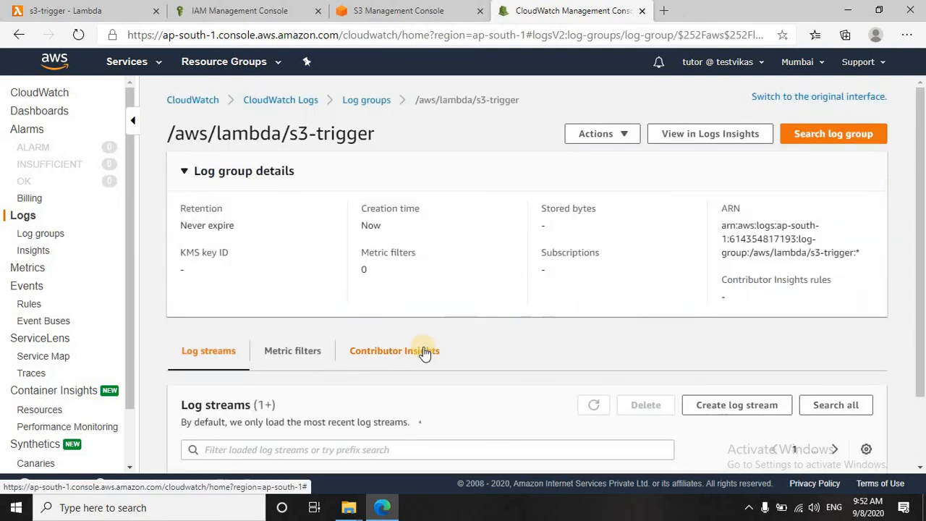
scroll(422, 351, down, 2)
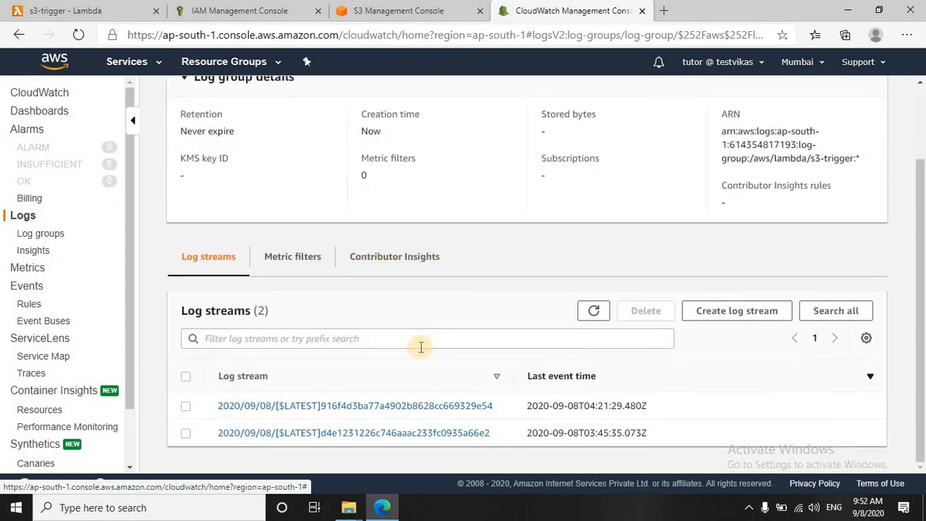
click(190, 408)
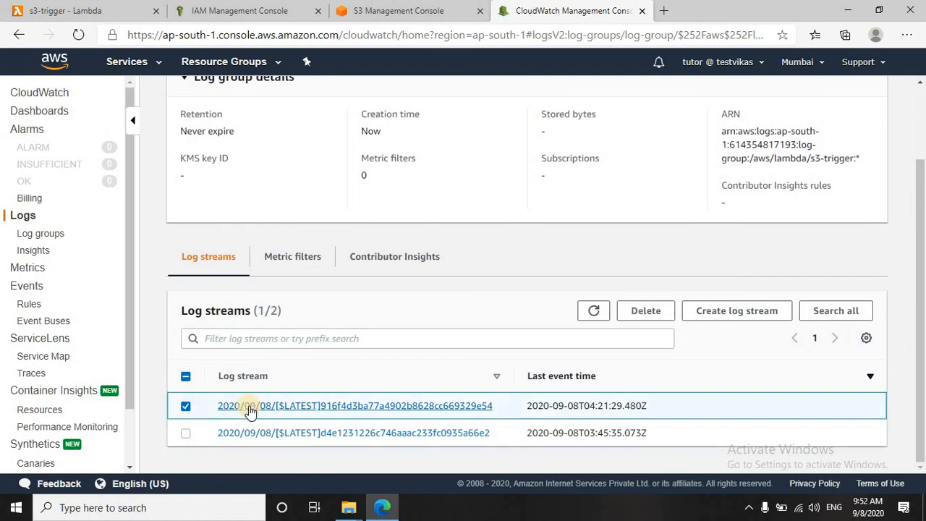
click(470, 405)
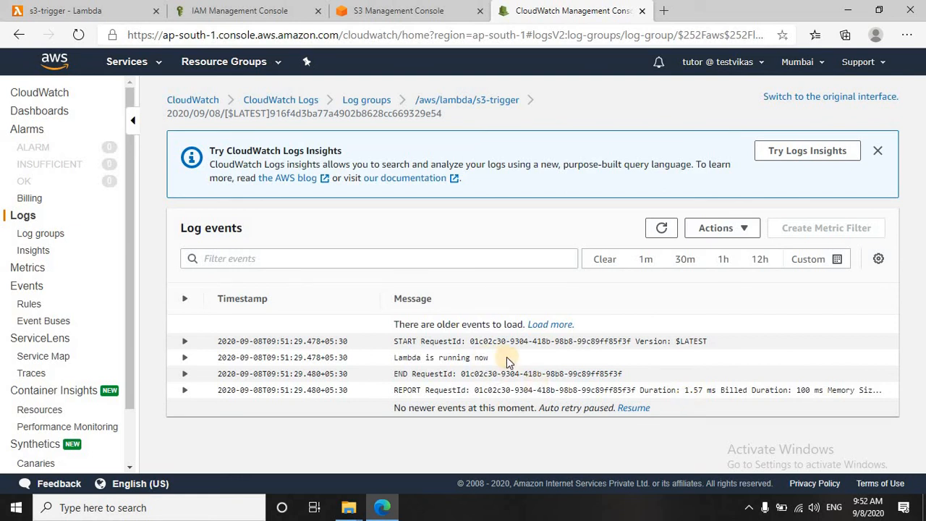
Examine the printed message and the START, END and REPORT entries in the log stream
drag(505, 357, 397, 360)
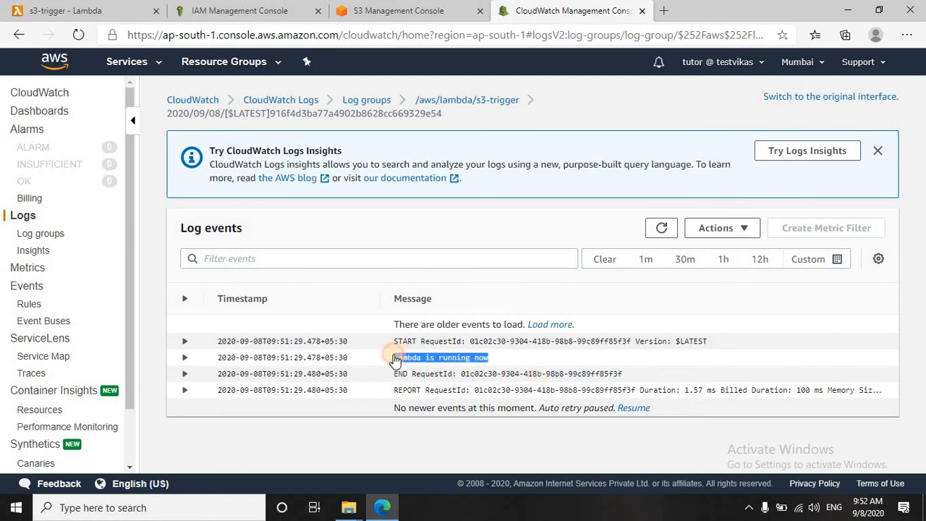
click(474, 352)
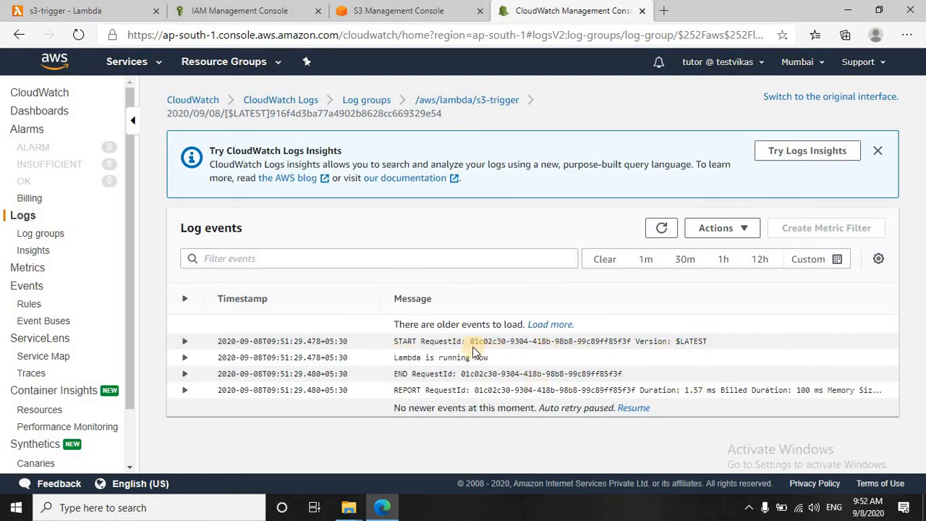
drag(474, 350, 666, 360)
click(331, 386)
click(869, 397)
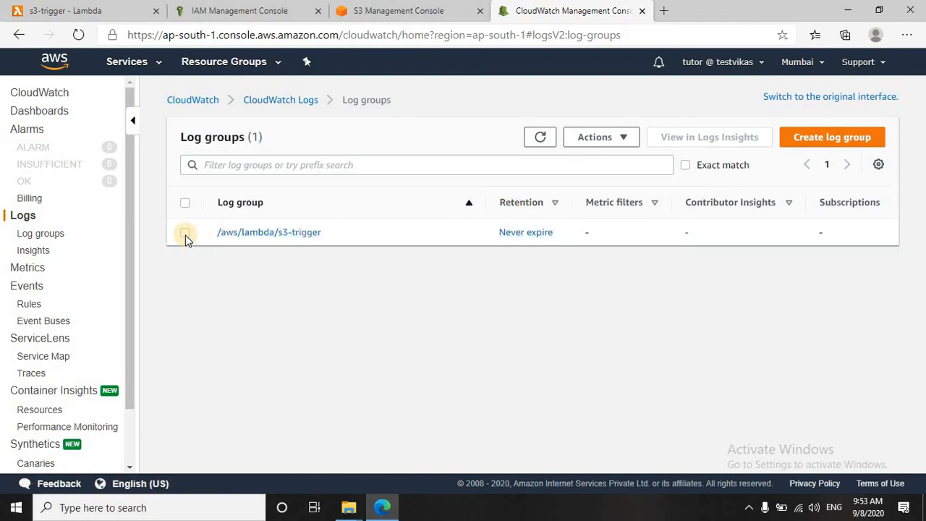
Delete the /aws/lambda/s3-trigger log group
click(185, 232)
click(605, 143)
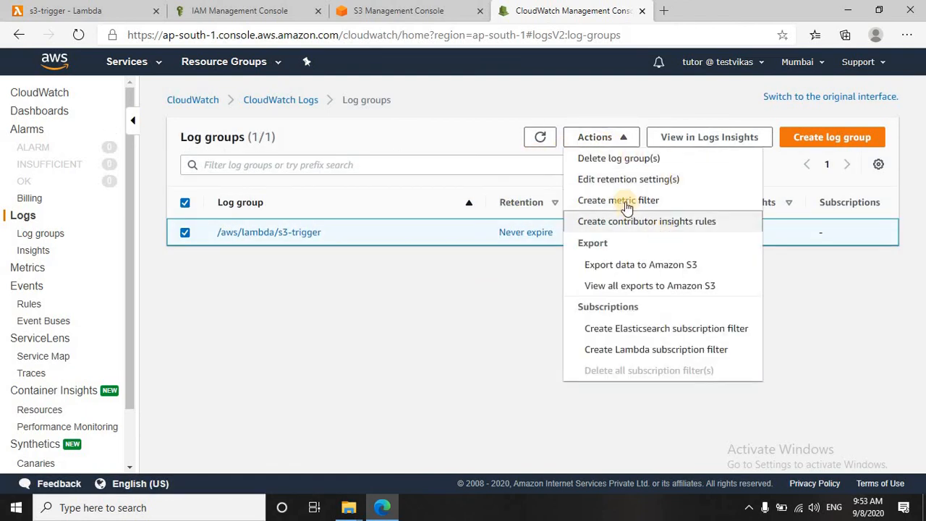
click(627, 165)
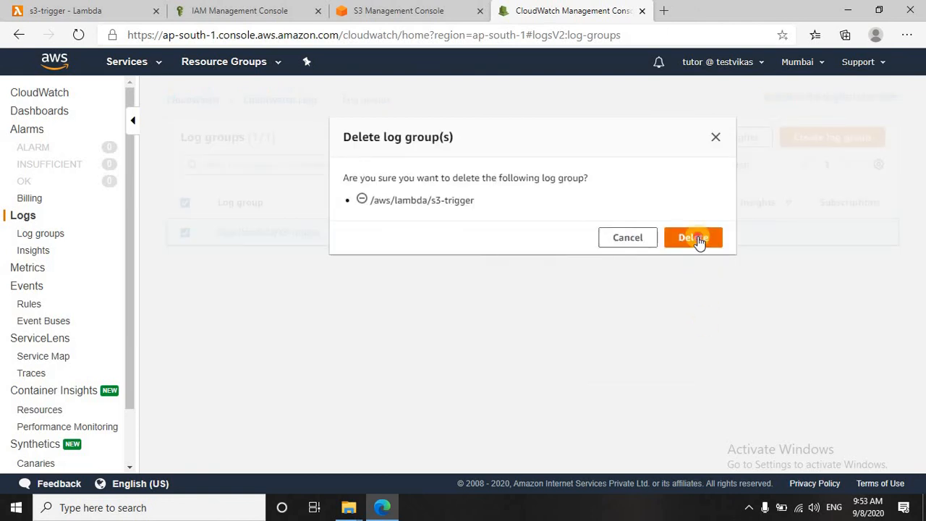
click(696, 239)
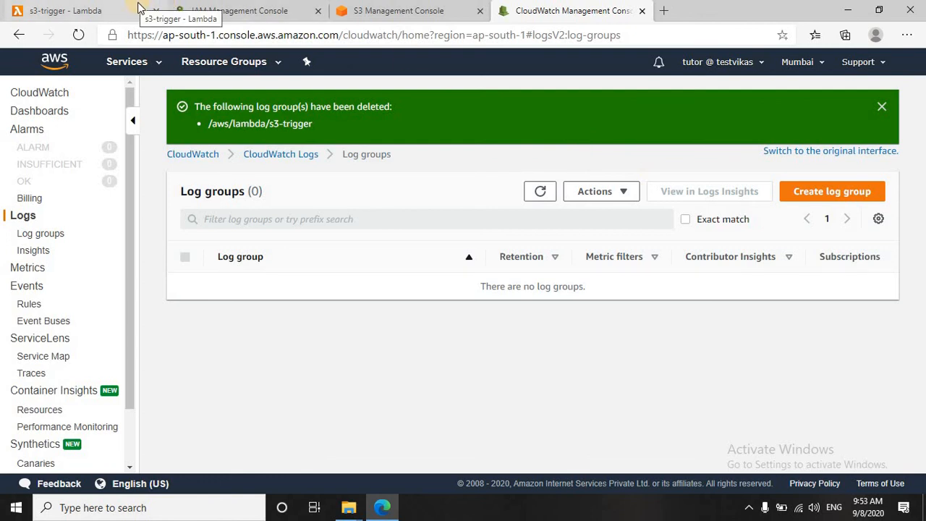
Switch to S3 and upload the dummy text file from the desktop to the mytest1121 bucket, checking the object list
click(399, 11)
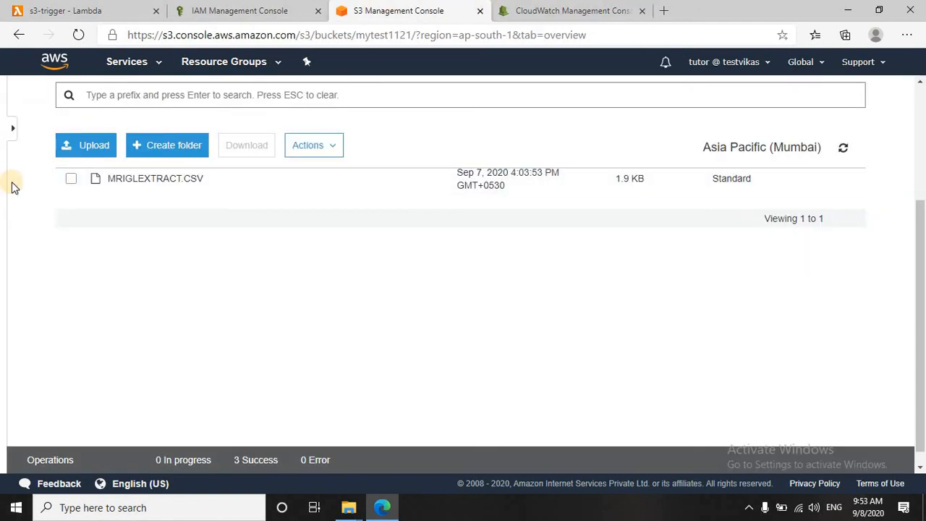
scroll(207, 230, up, 3)
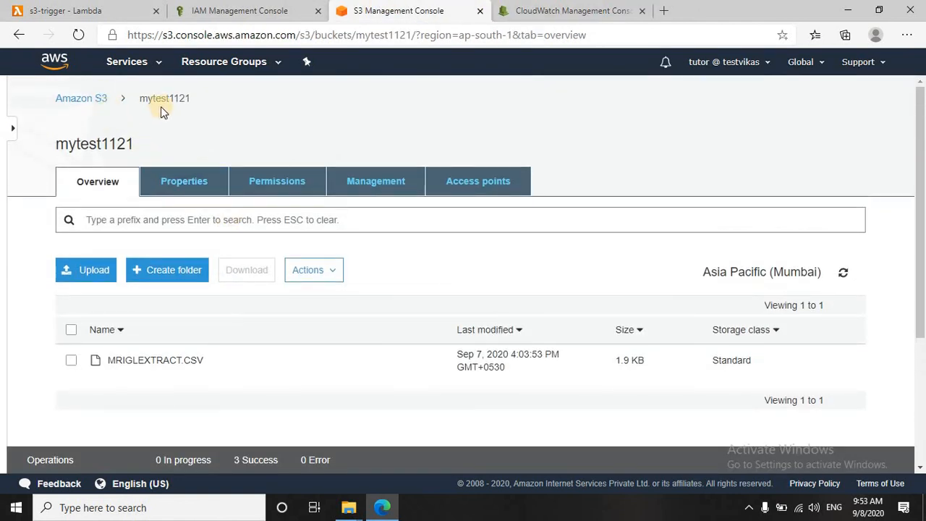
scroll(173, 109, down, 2)
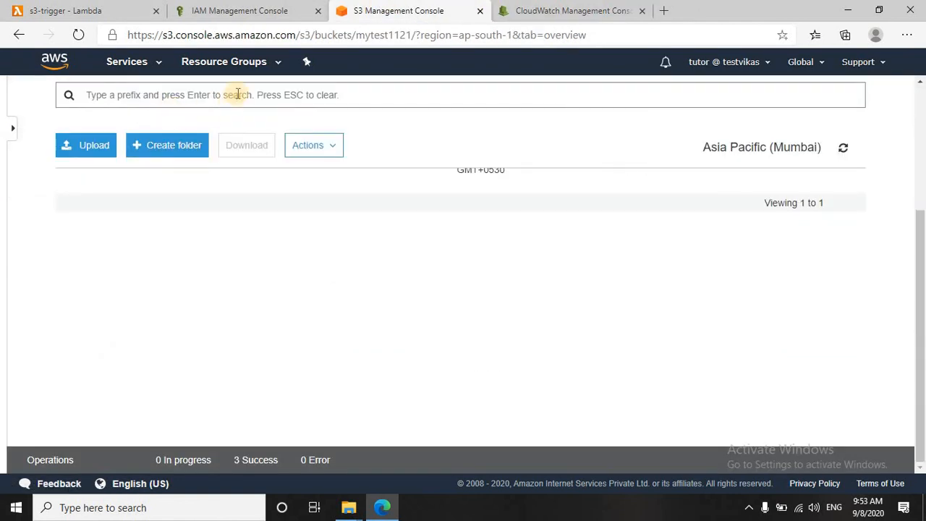
click(550, 11)
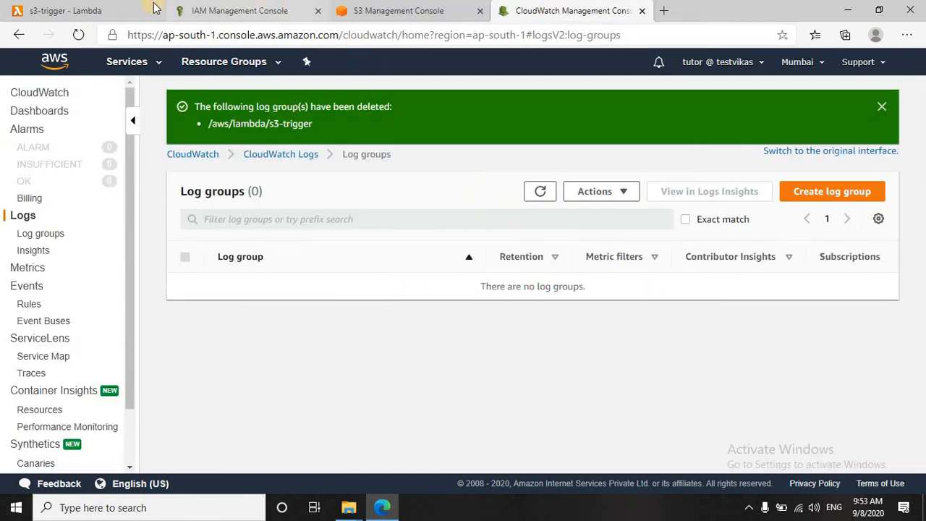
click(390, 10)
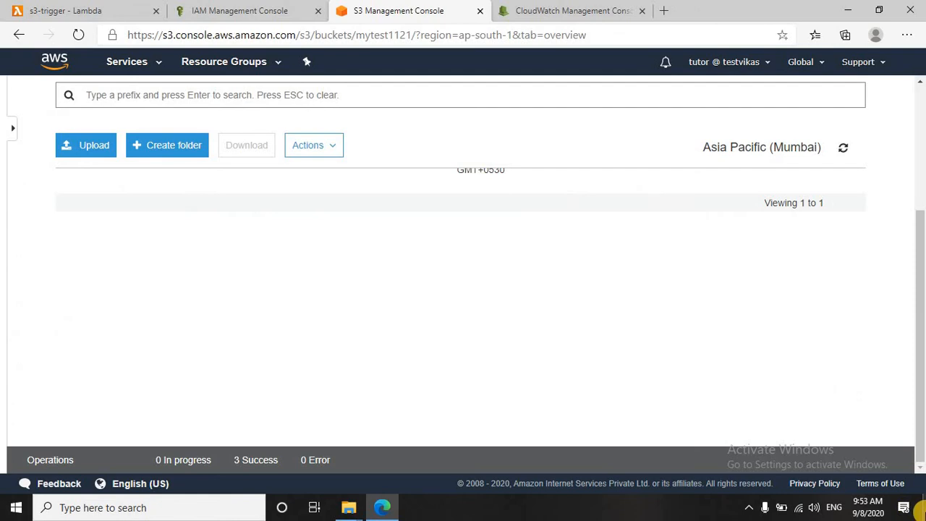
click(919, 508)
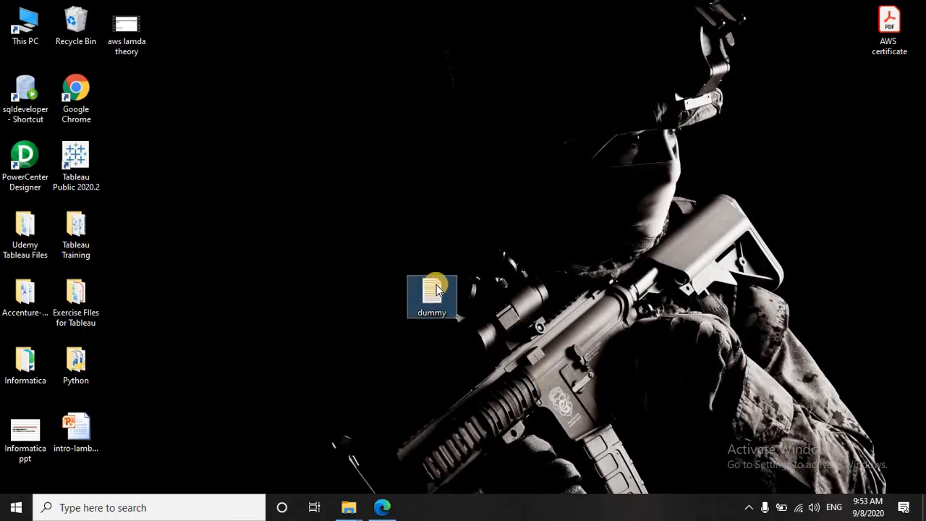
drag(435, 289, 272, 330)
click(143, 441)
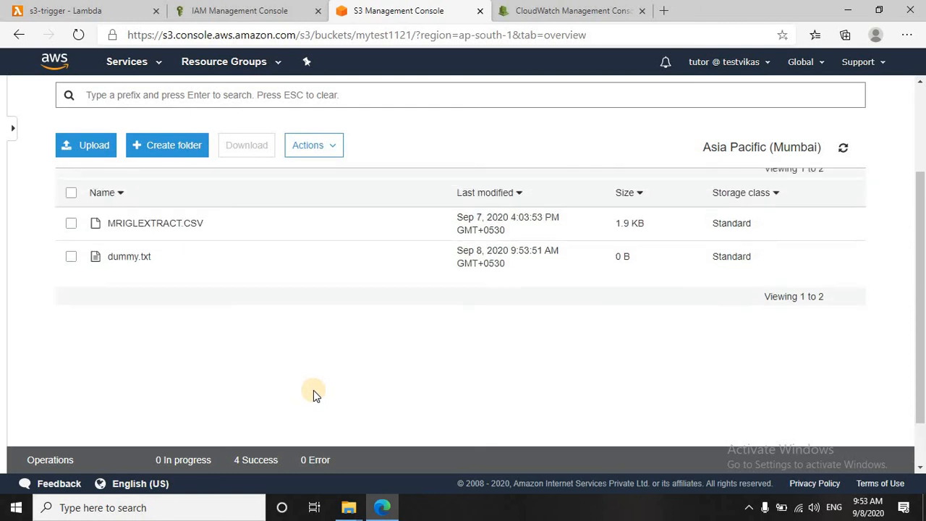
scroll(181, 308, down, 1)
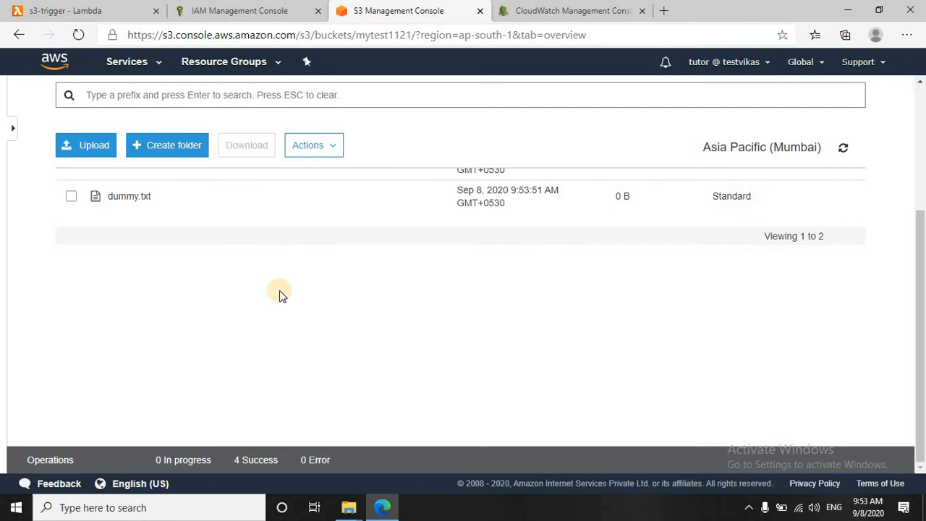
scroll(279, 296, up, 2)
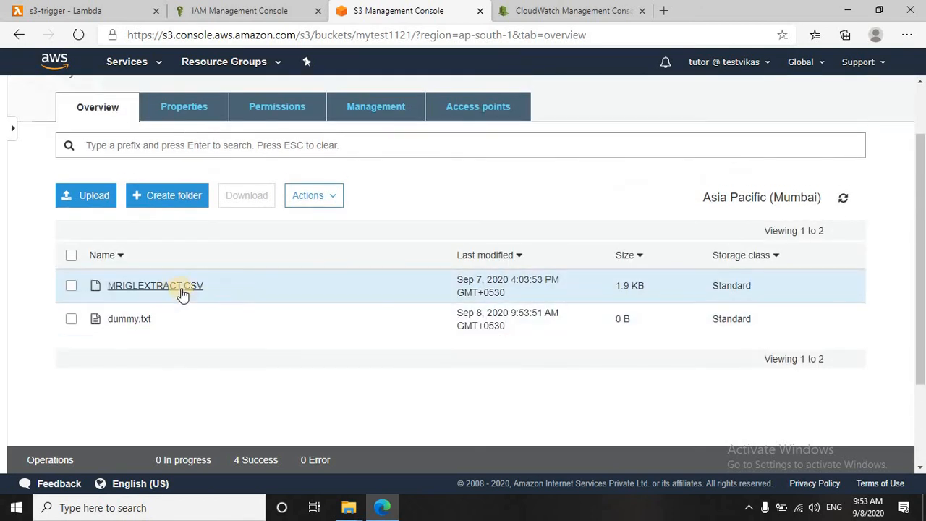
scroll(282, 316, down, 2)
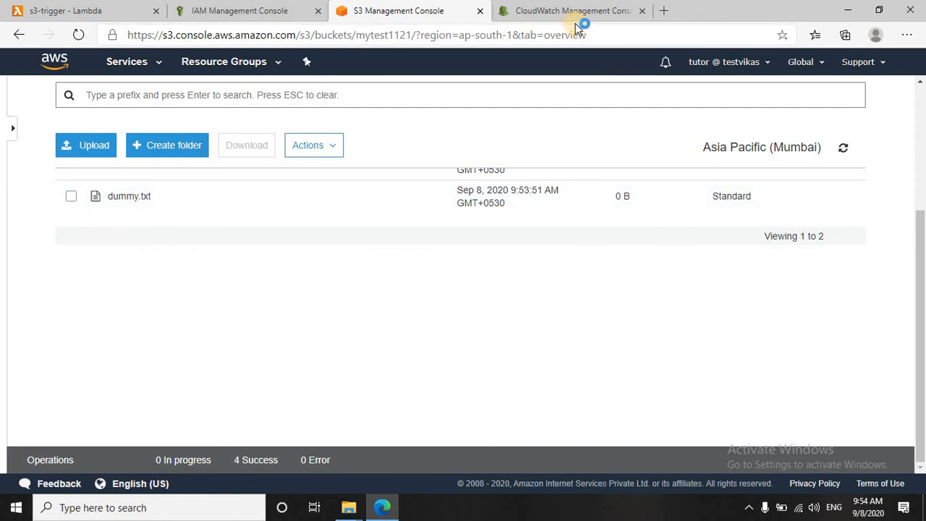
Refresh the log groups in CloudWatch, check the newest /aws/lambda/s3-trigger log stream for the upload's invocation, and return to the Lambda function
click(132, 11)
scroll(600, 291, up, 2)
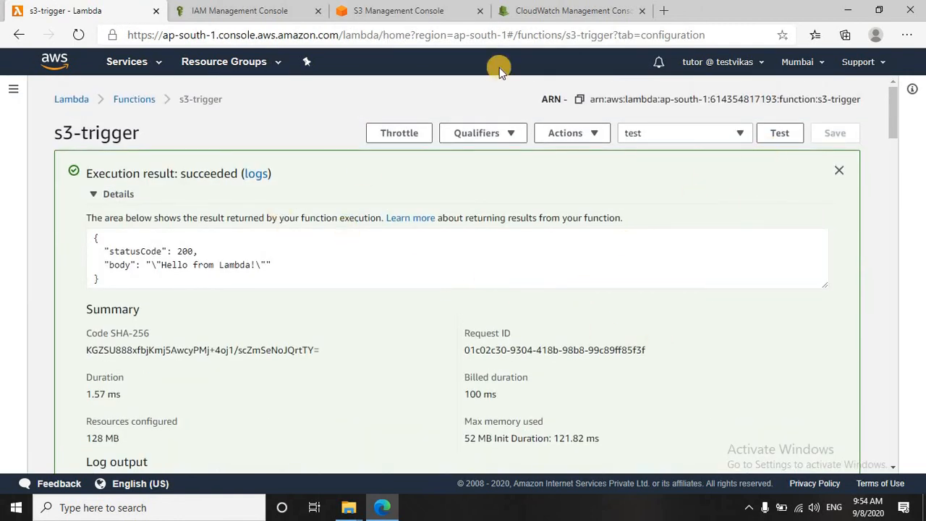
click(543, 10)
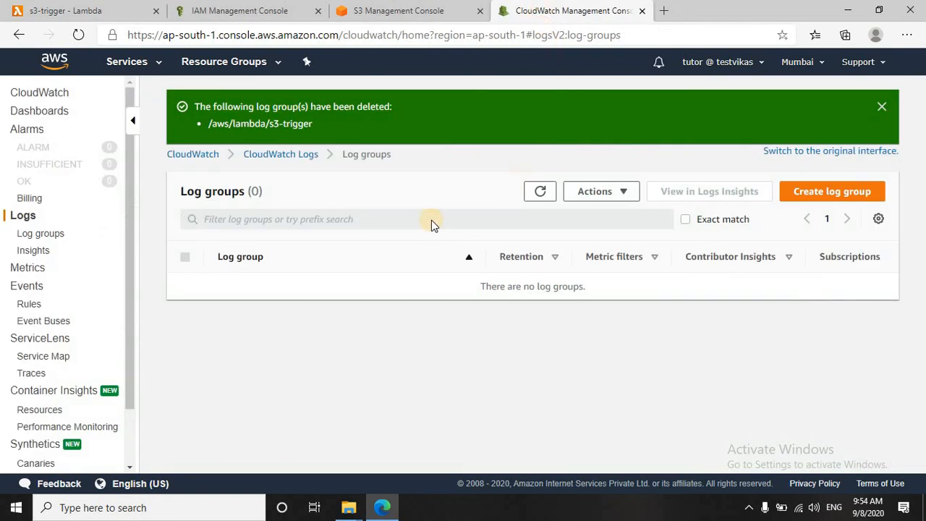
click(537, 193)
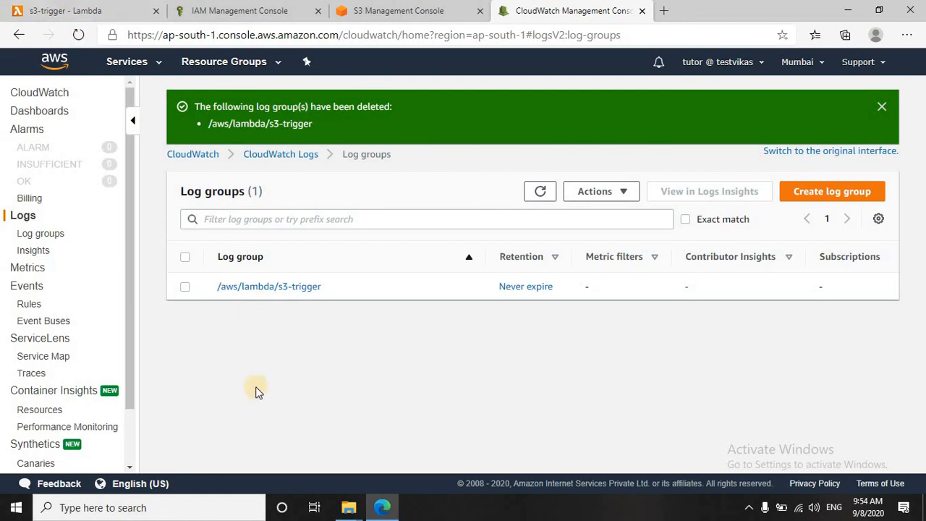
click(267, 288)
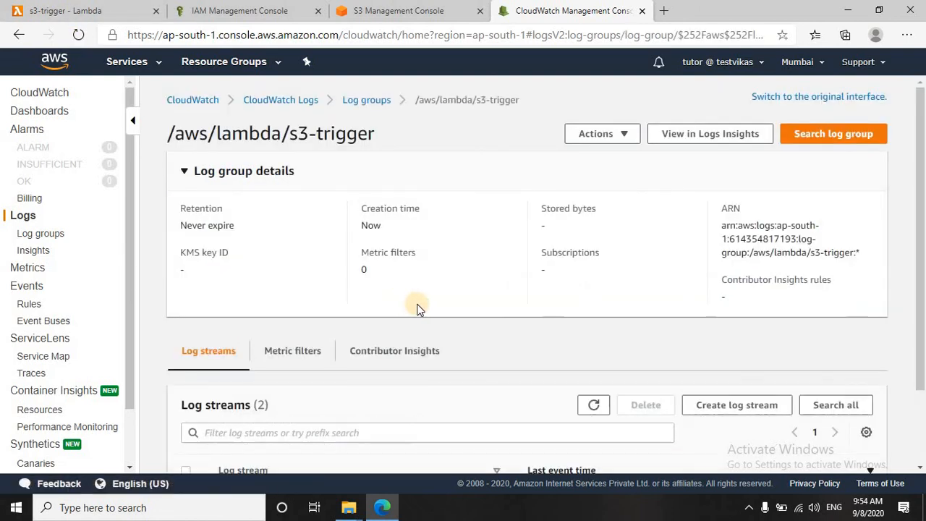
scroll(416, 309, down, 2)
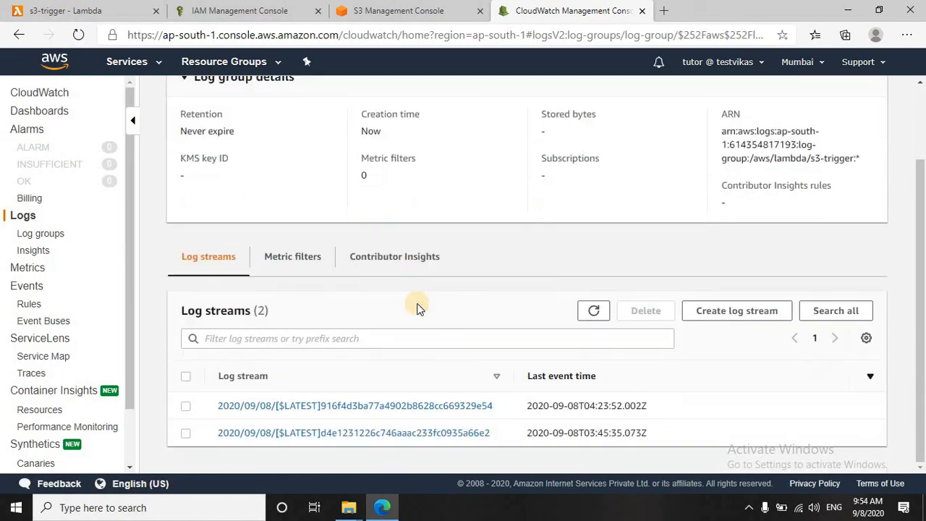
click(335, 406)
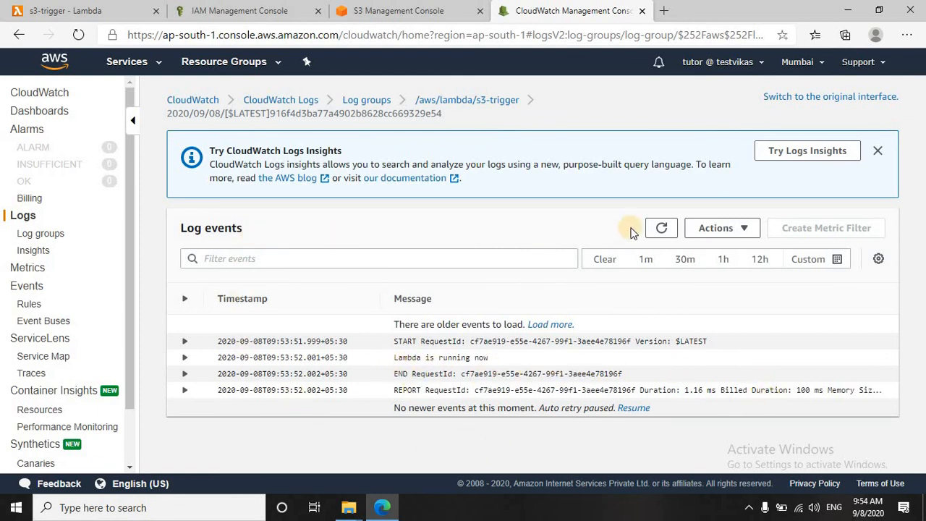
click(98, 10)
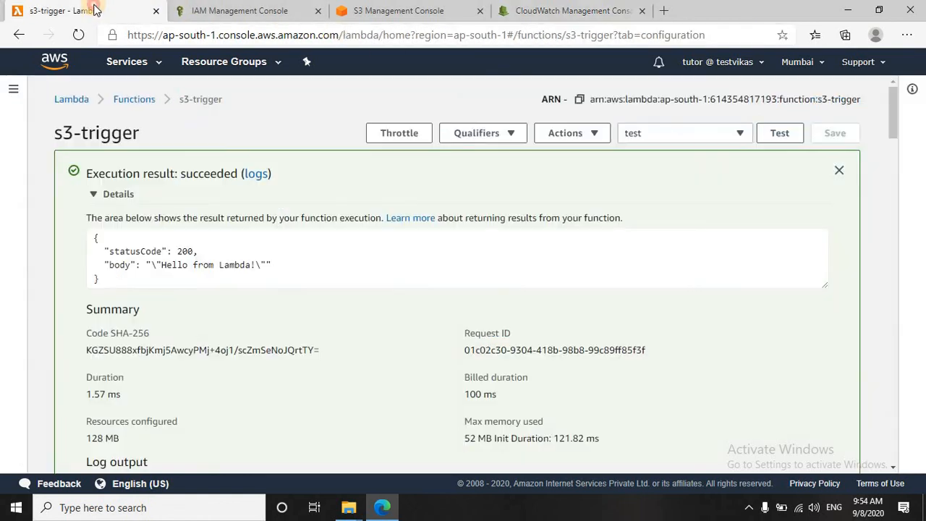